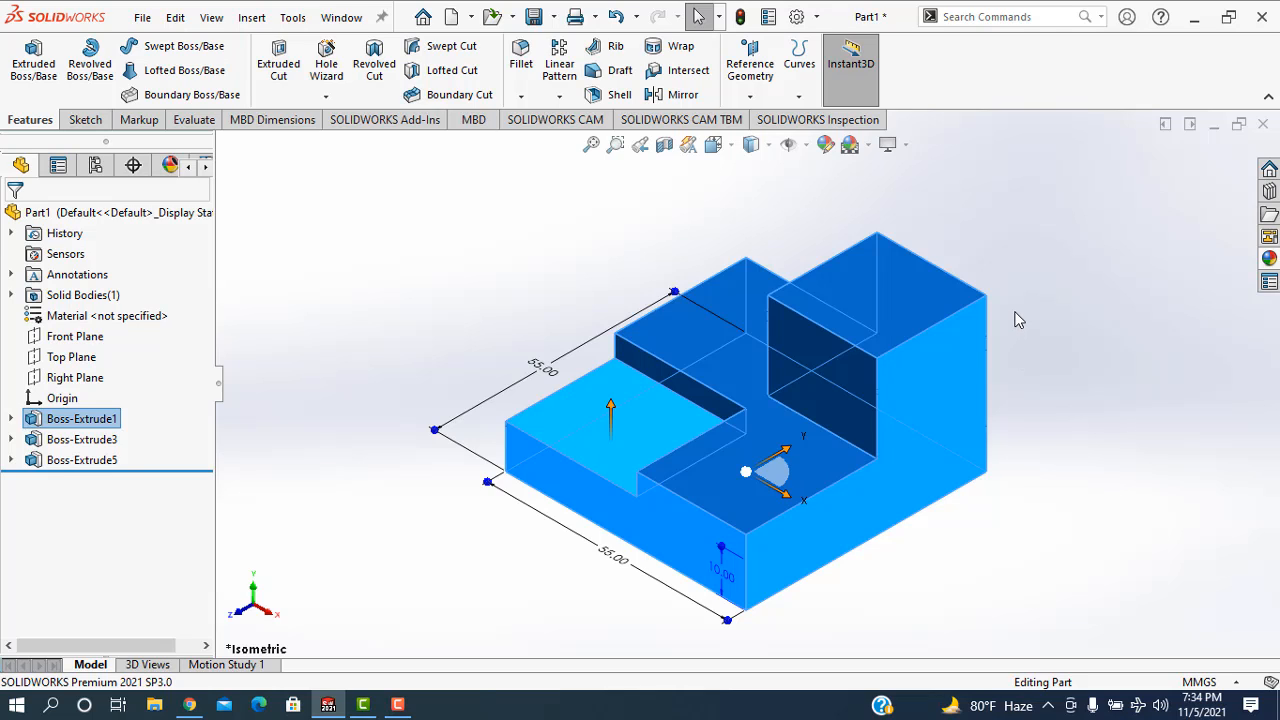
Step: Create a new part document and set its unit system to MMGS (millimeter, gram, second)
left_click(1040, 226)
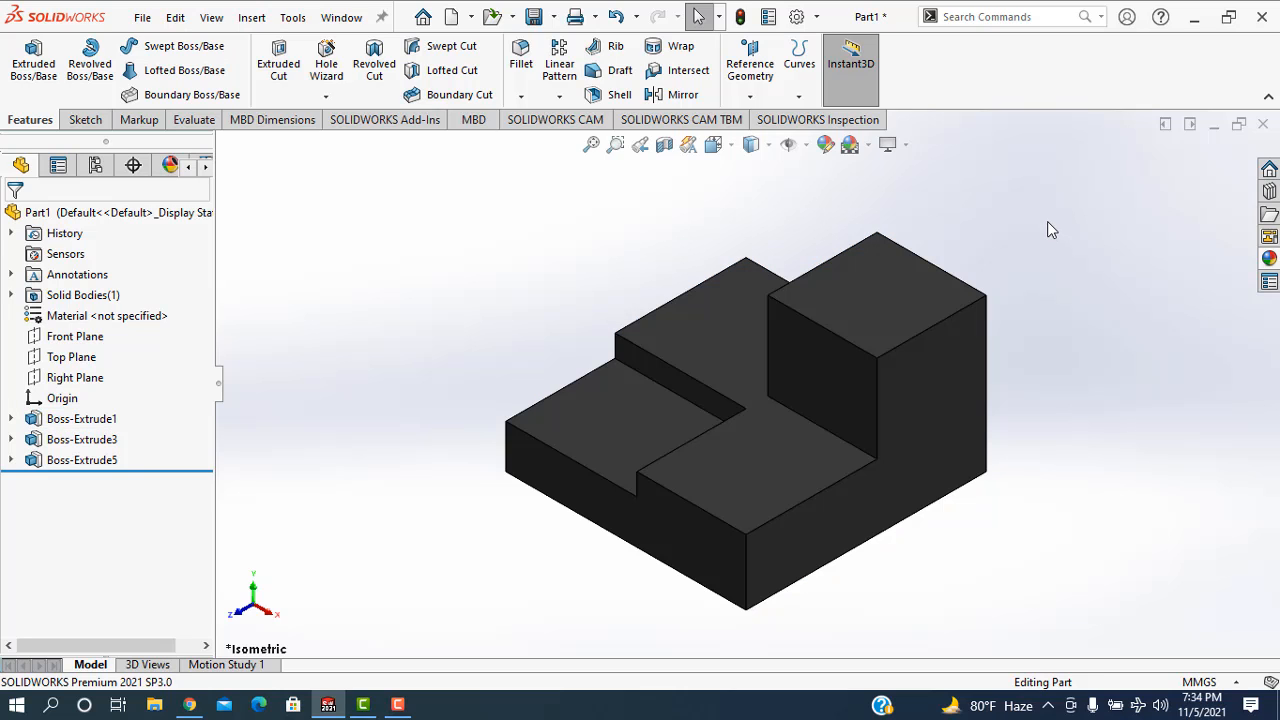
left_click(144, 18)
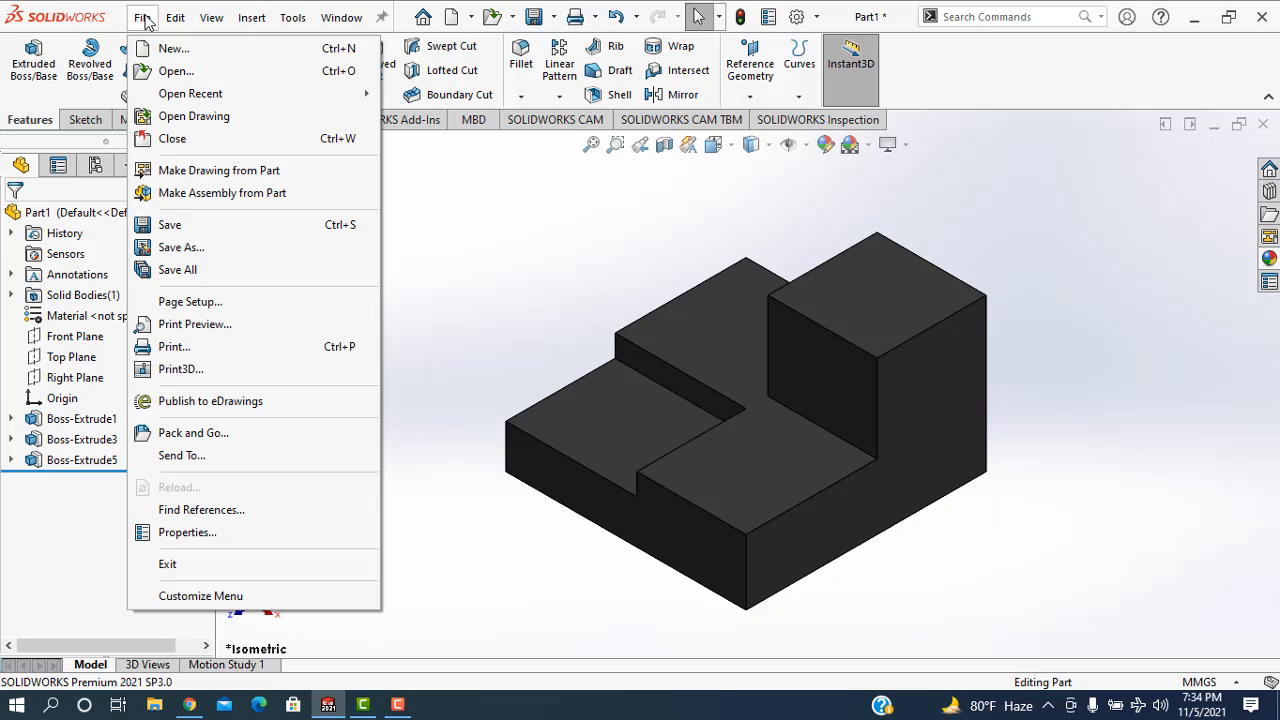
left_click(150, 50)
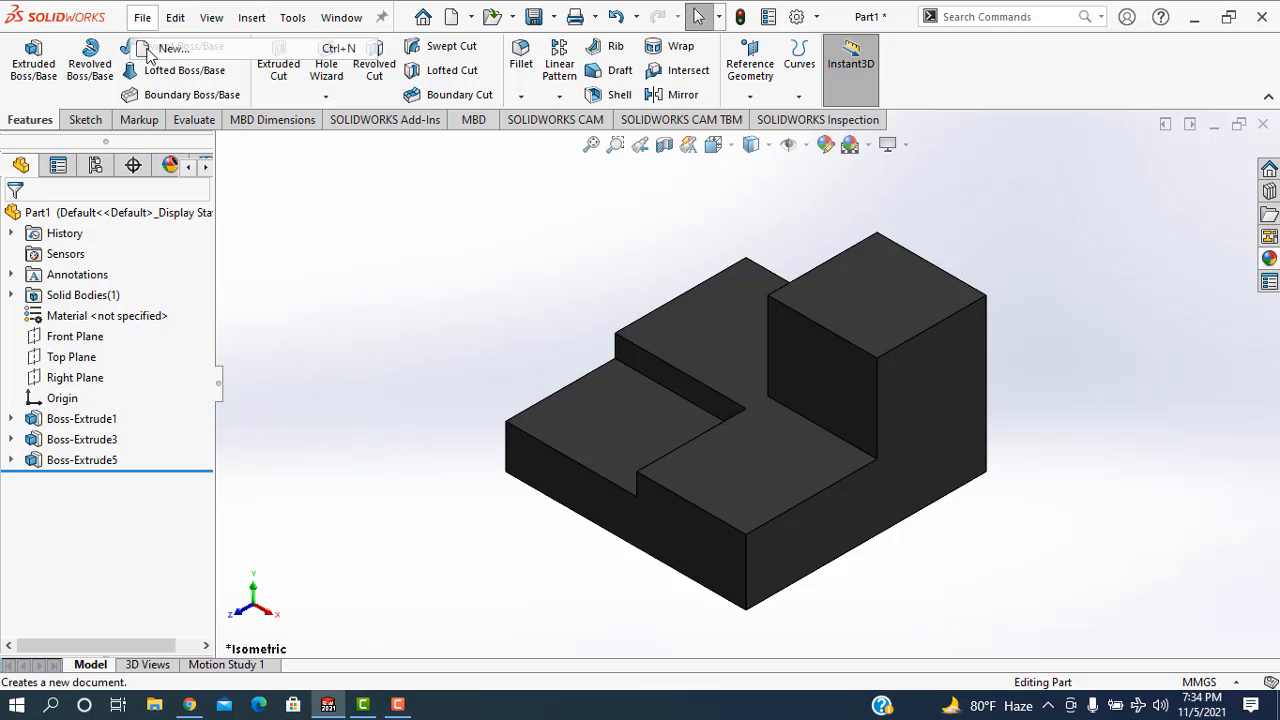
left_click(780, 587)
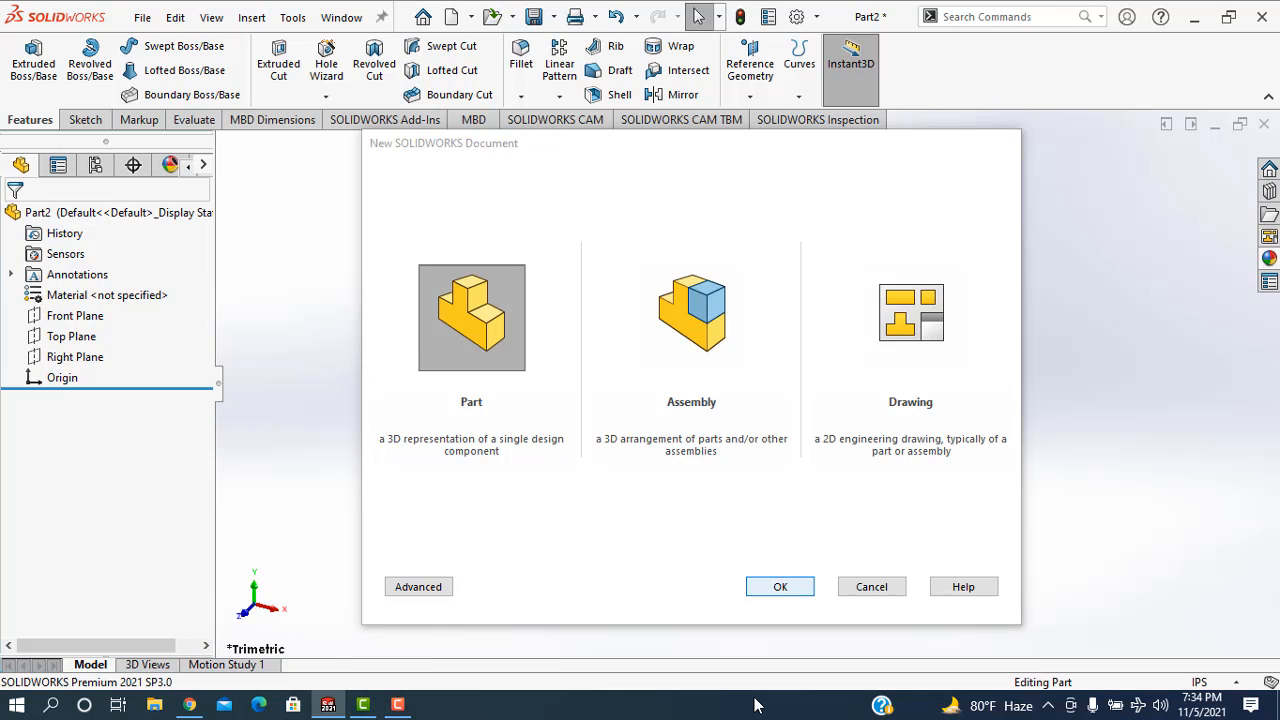
left_click(1205, 688)
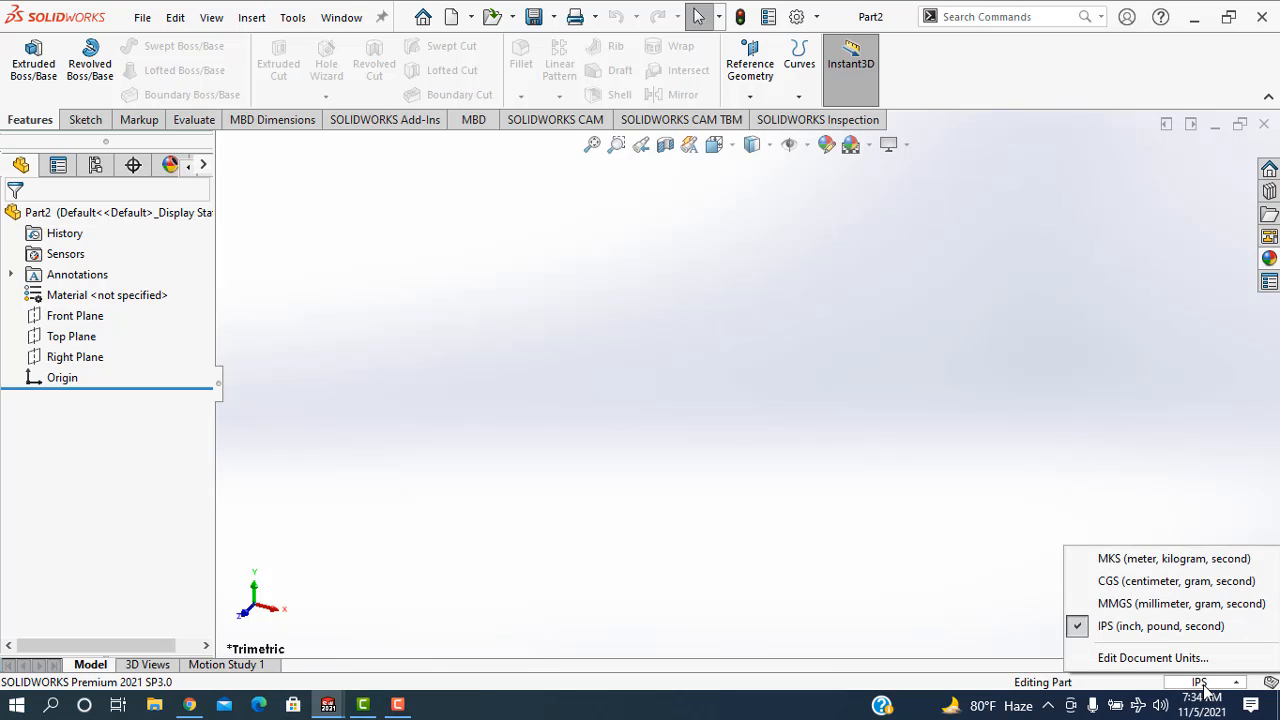
left_click(1130, 605)
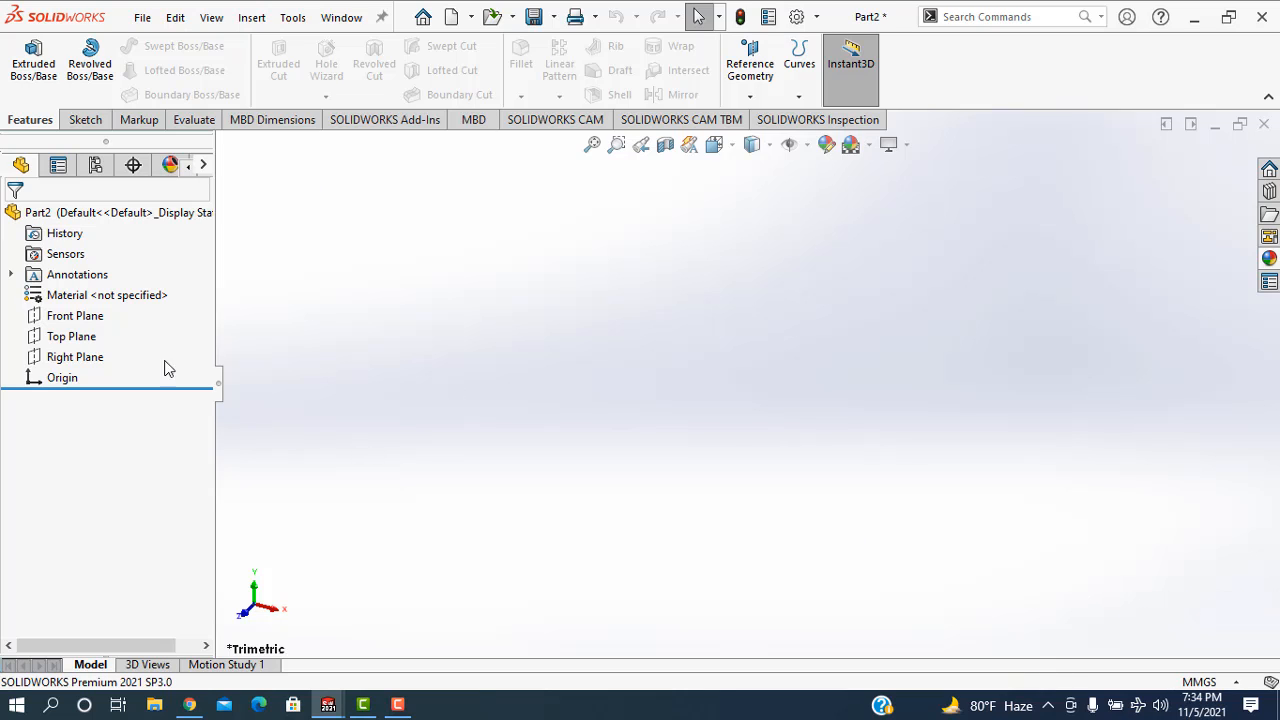
Step: Sketch a center rectangle on the Top Plane, centred on the origin, about 196 by 170 mm
left_click(71, 340)
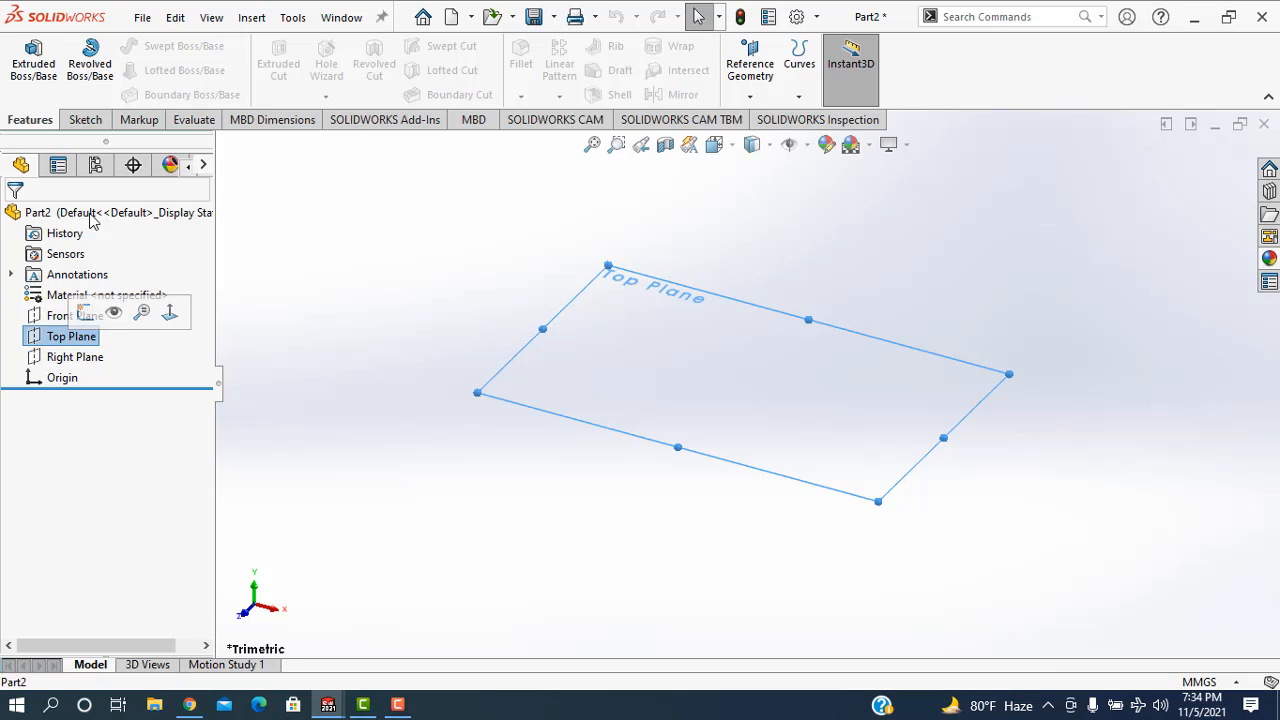
left_click(35, 70)
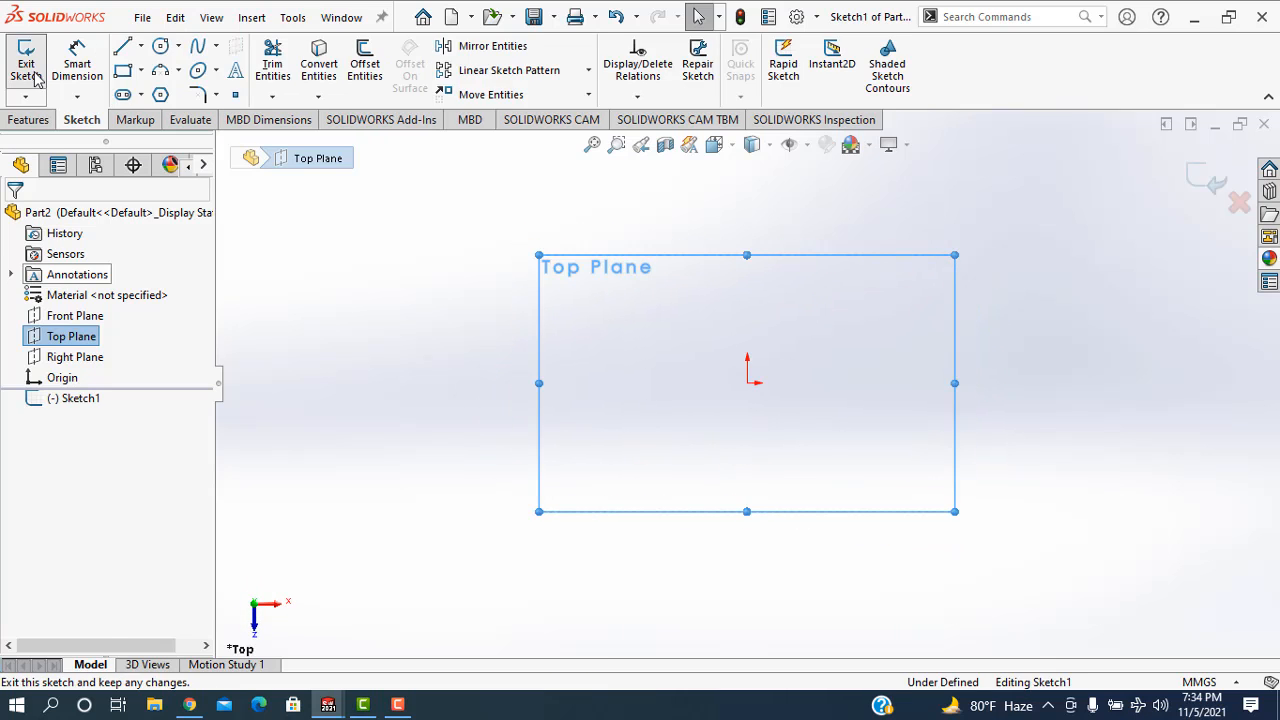
left_click(142, 70)
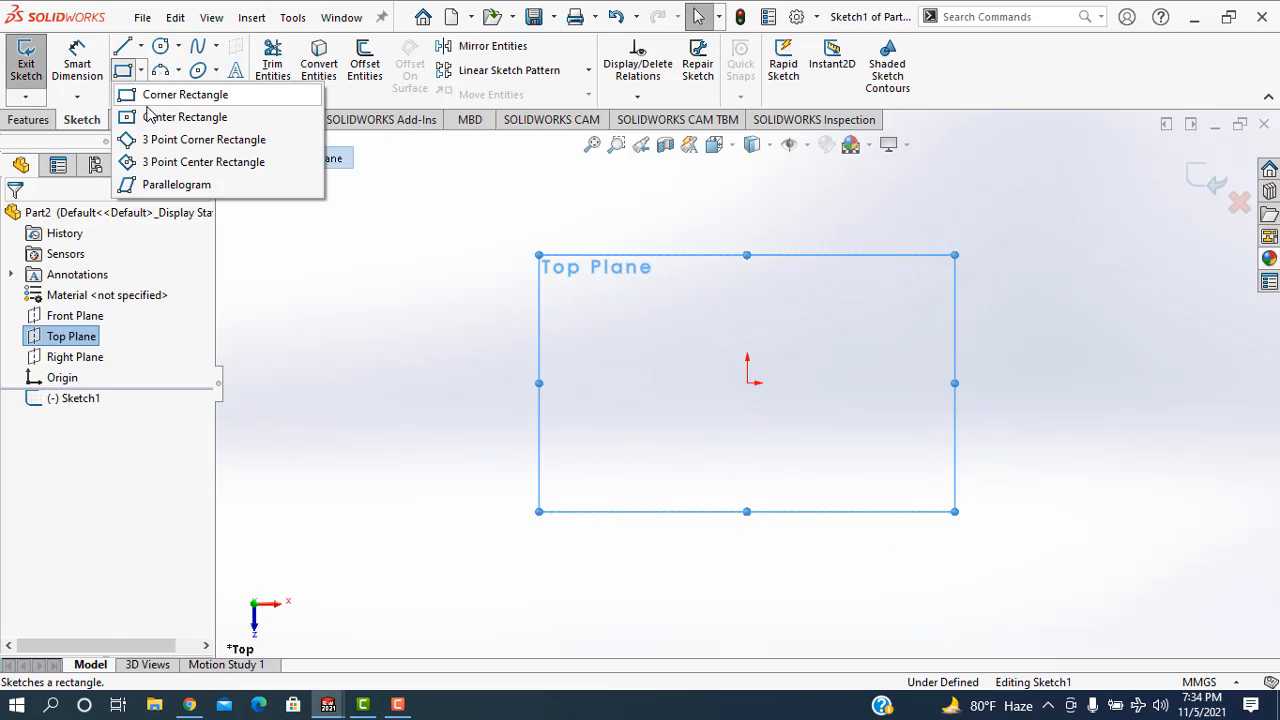
left_click(148, 117)
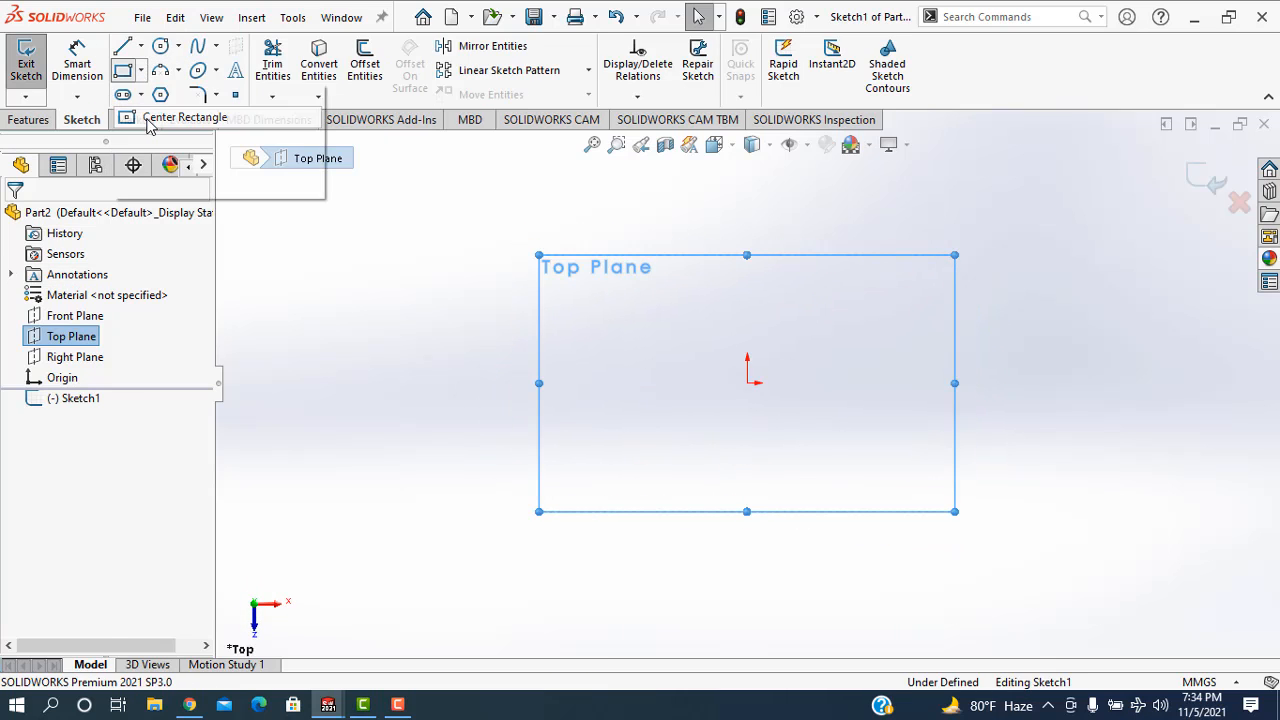
left_click(747, 383)
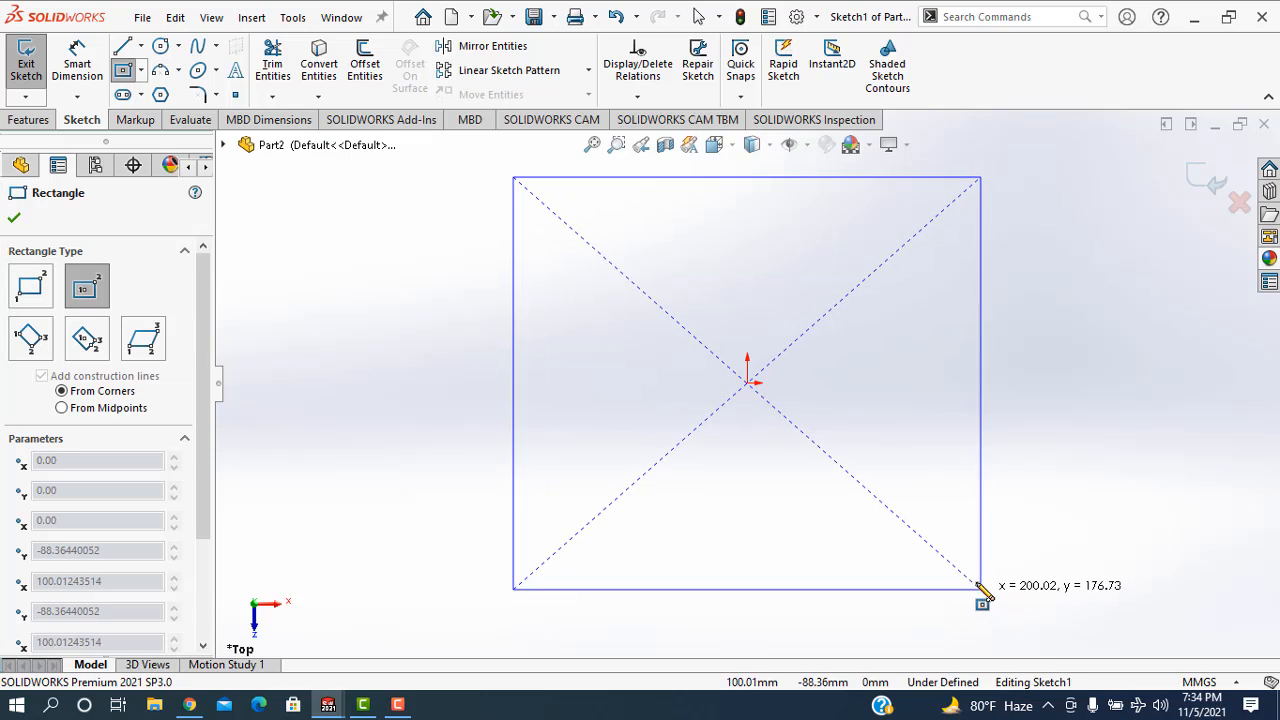
left_click(976, 581)
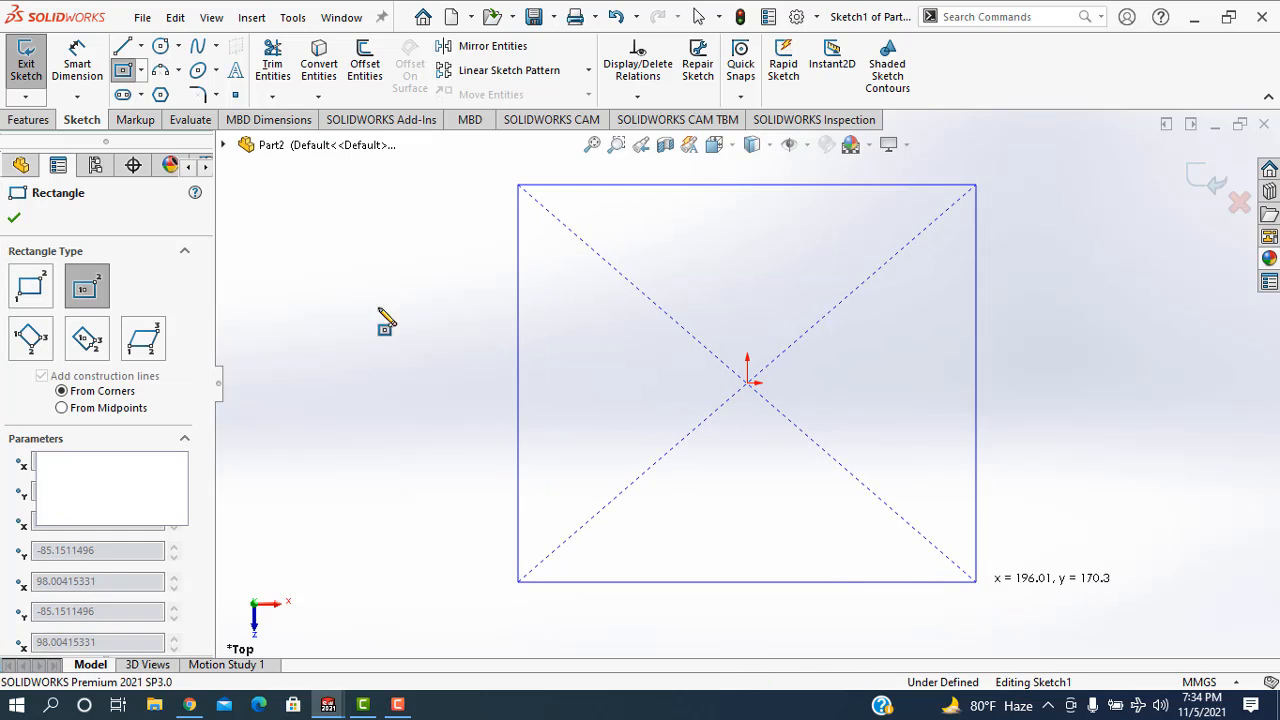
Step: Dimension the rectangle's vertical and horizontal sides to 55 mm each
left_click(77, 70)
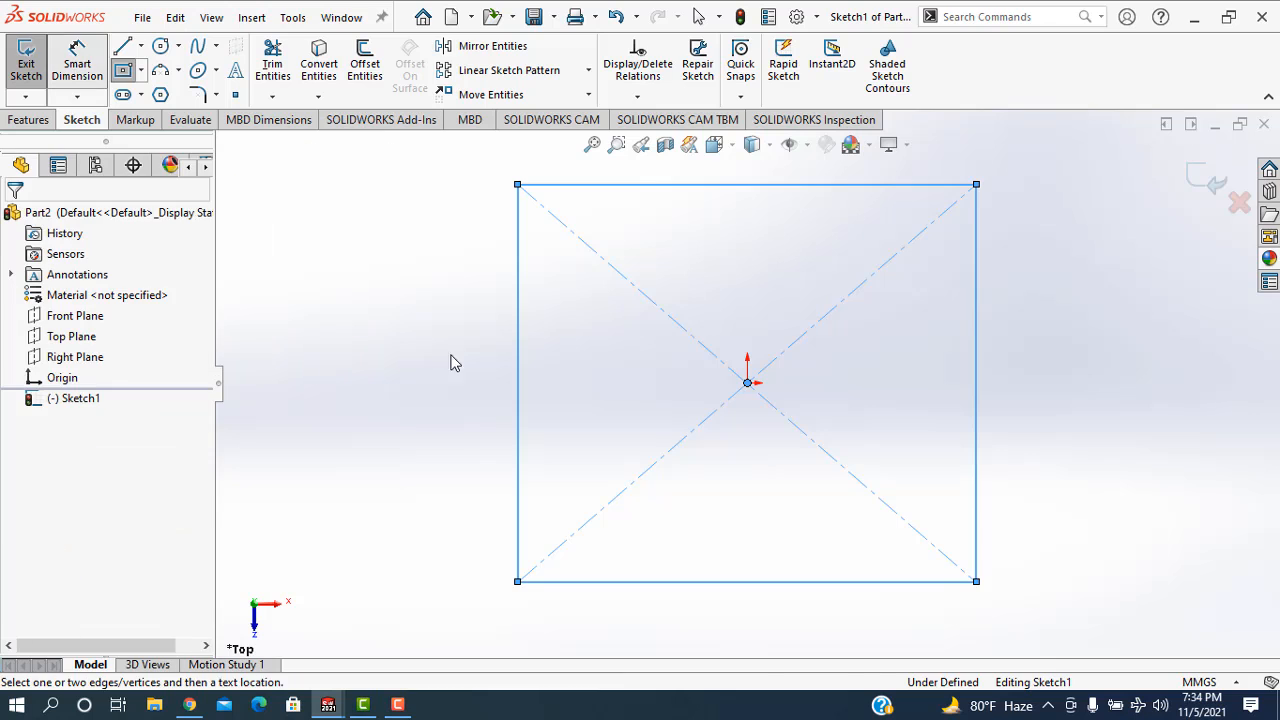
left_click(518, 403)
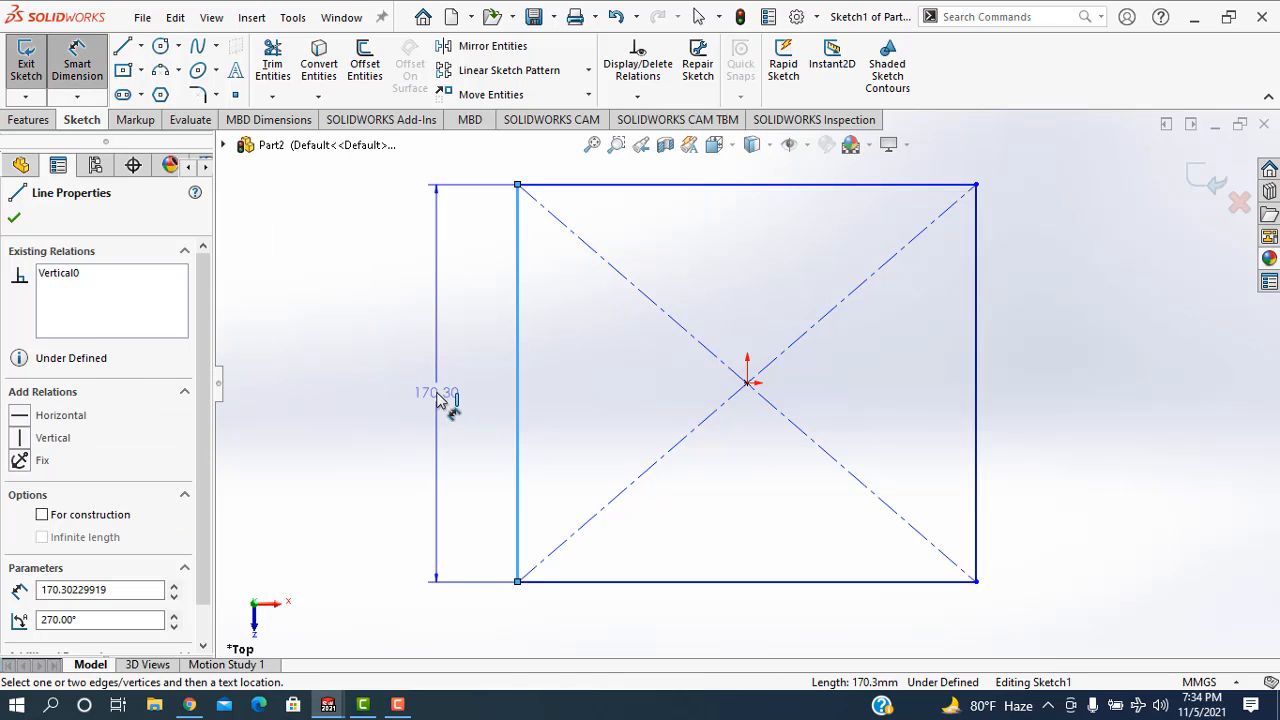
left_click(437, 397)
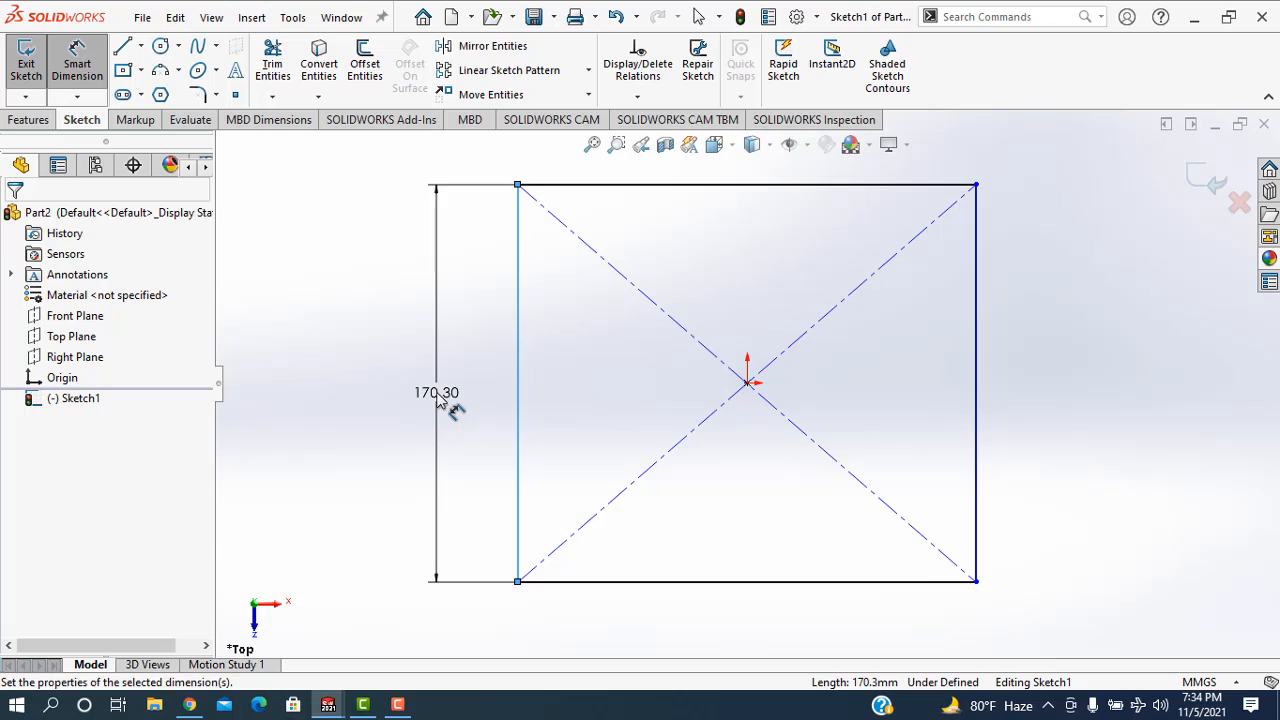
type("55")
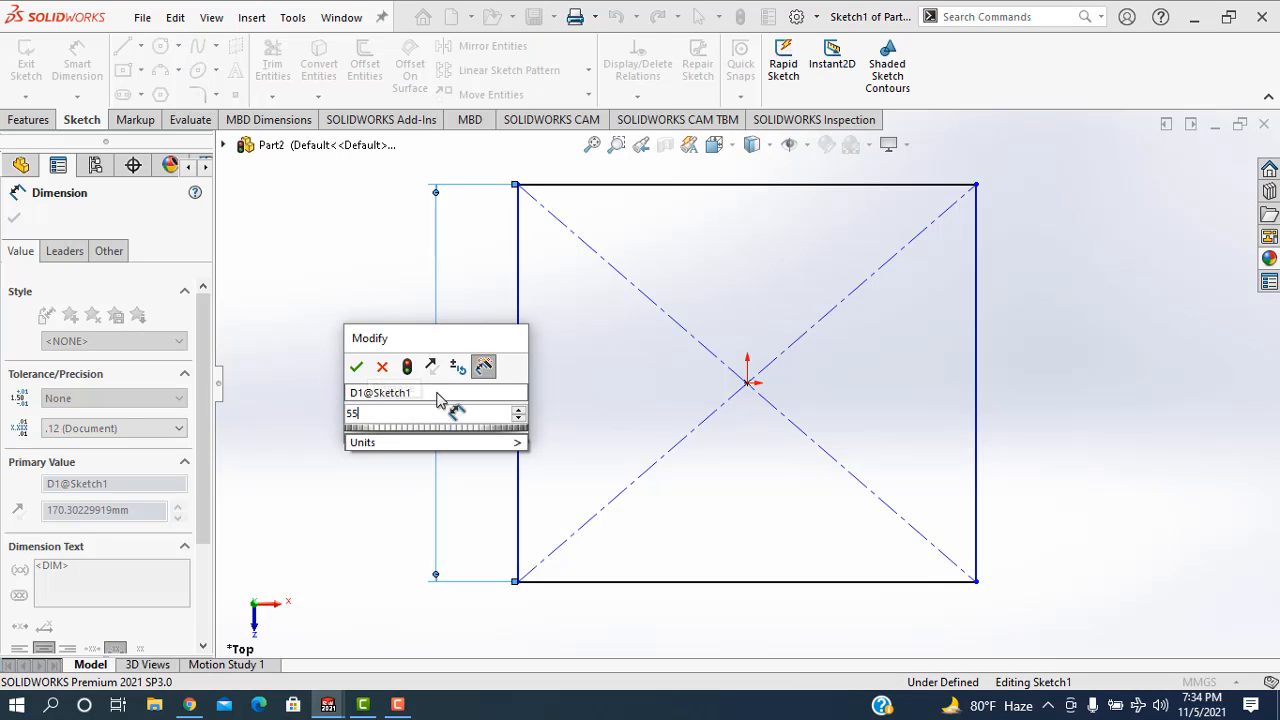
left_click(356, 367)
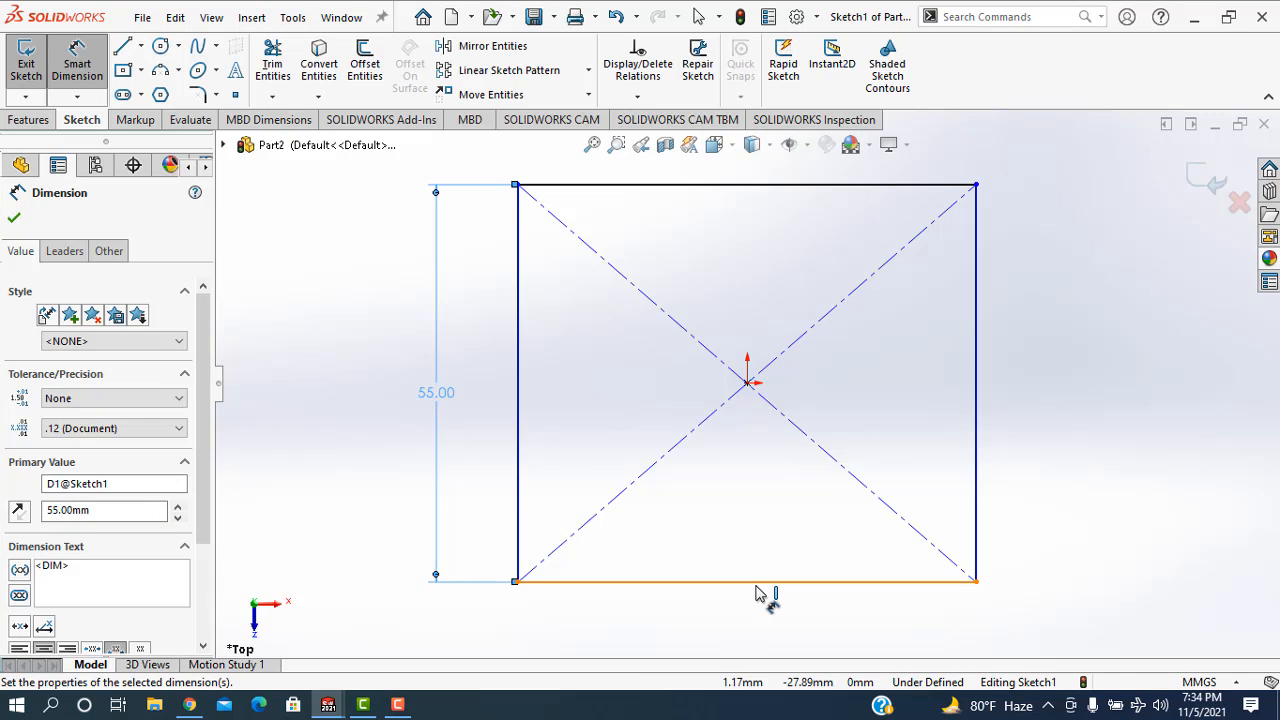
left_click(757, 619)
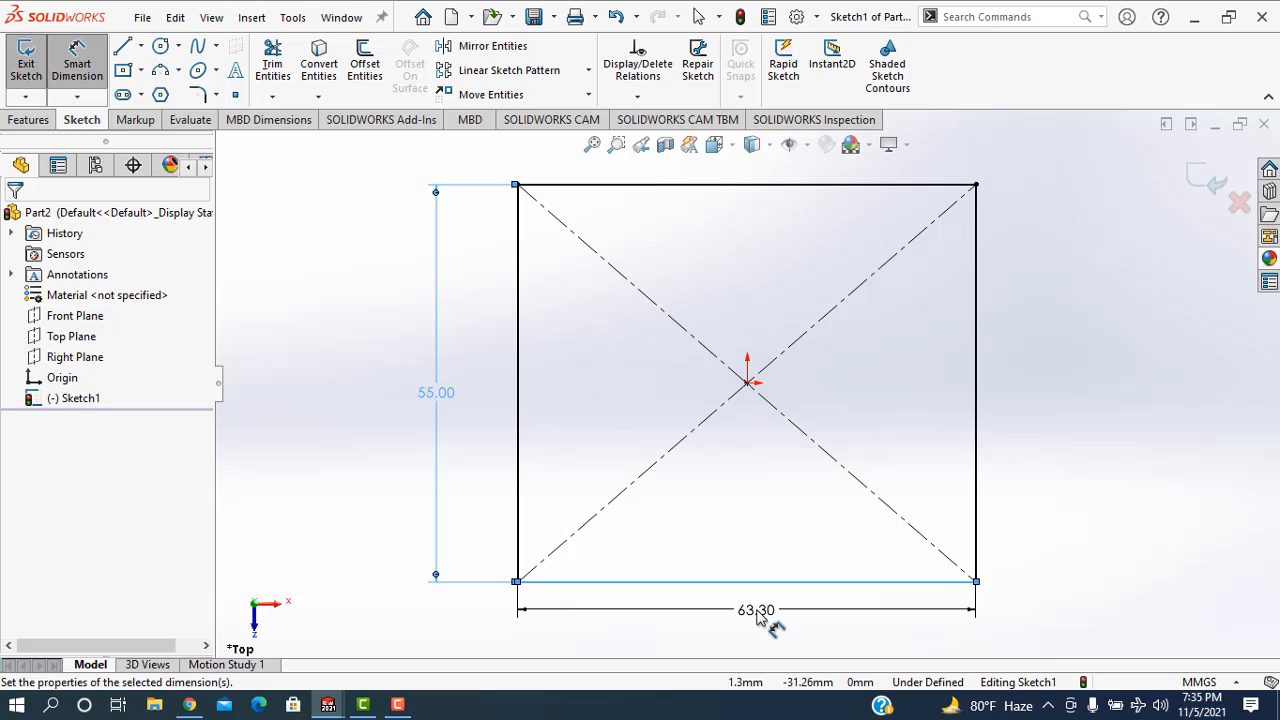
left_click(757, 617)
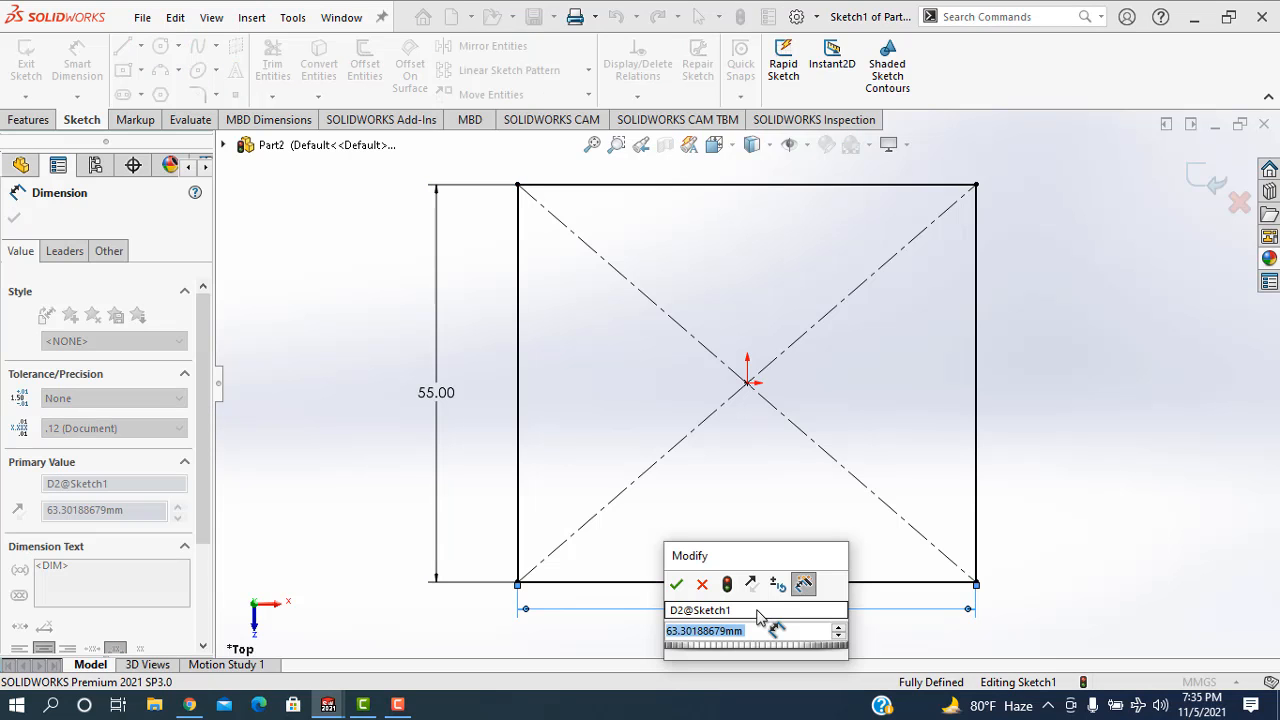
type("55")
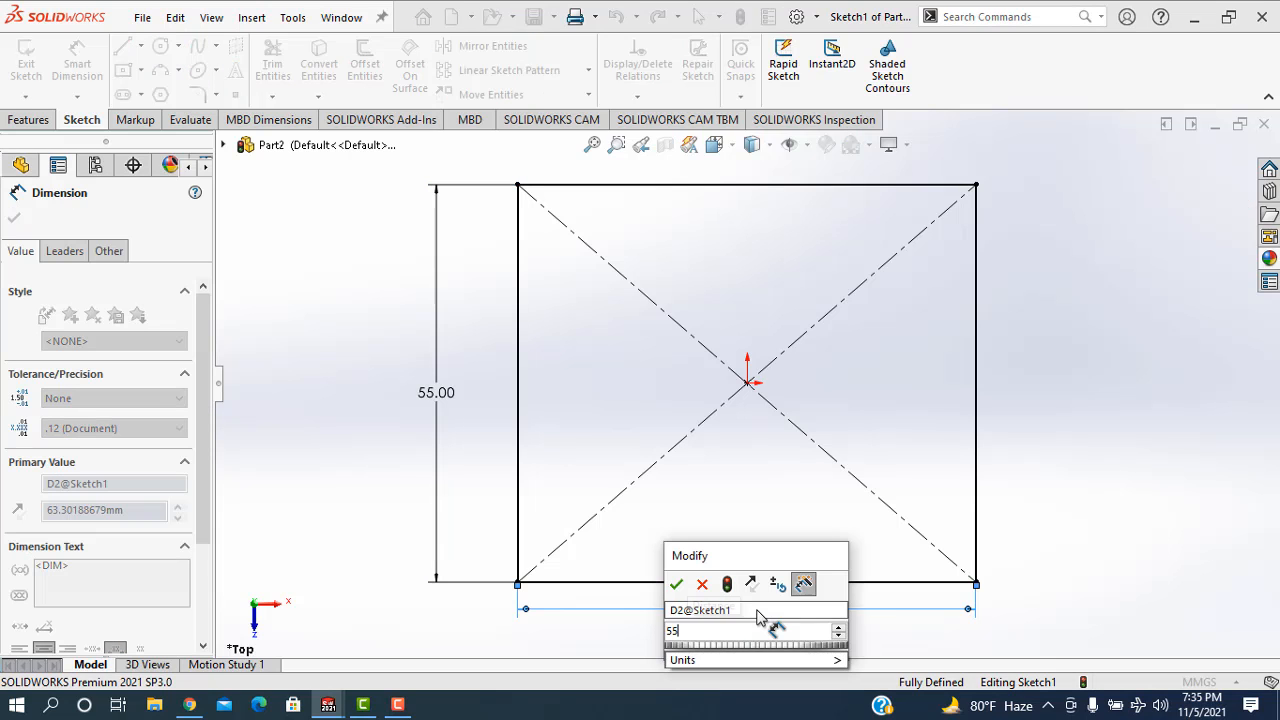
key("Return")
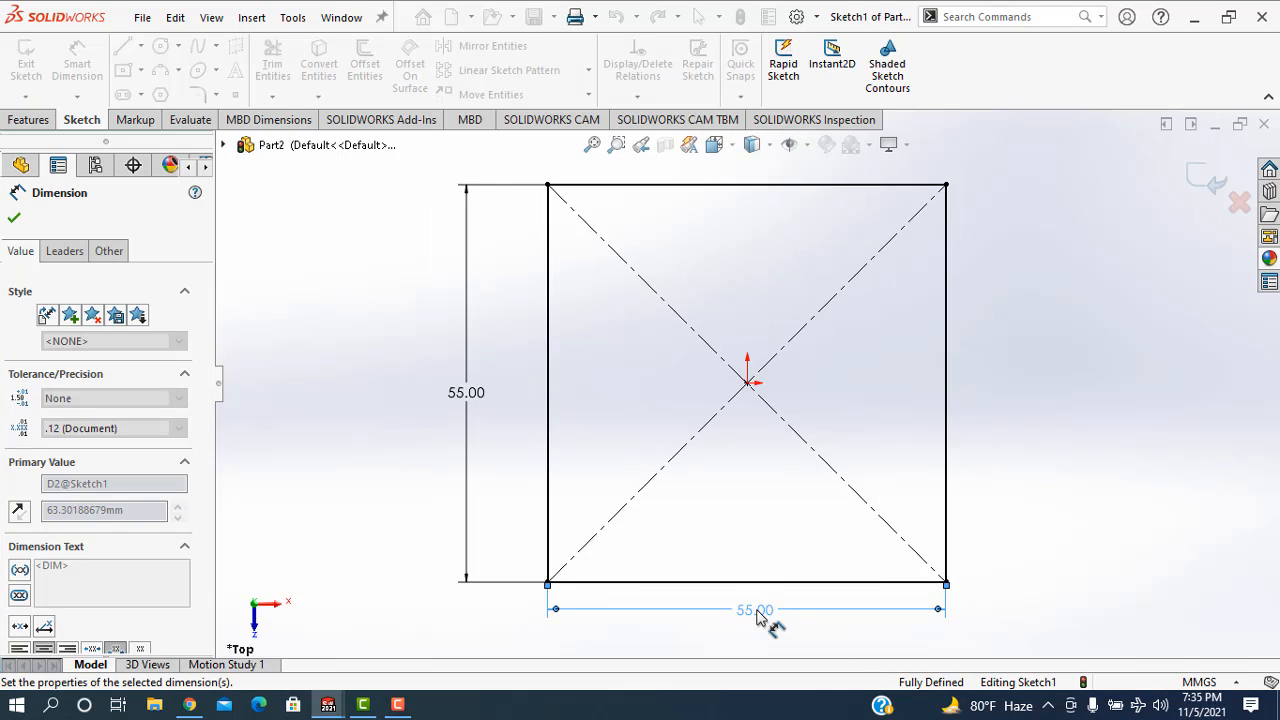
Step: Finish the square sketch and extrude it as a blind boss 10 mm deep
left_click(1196, 185)
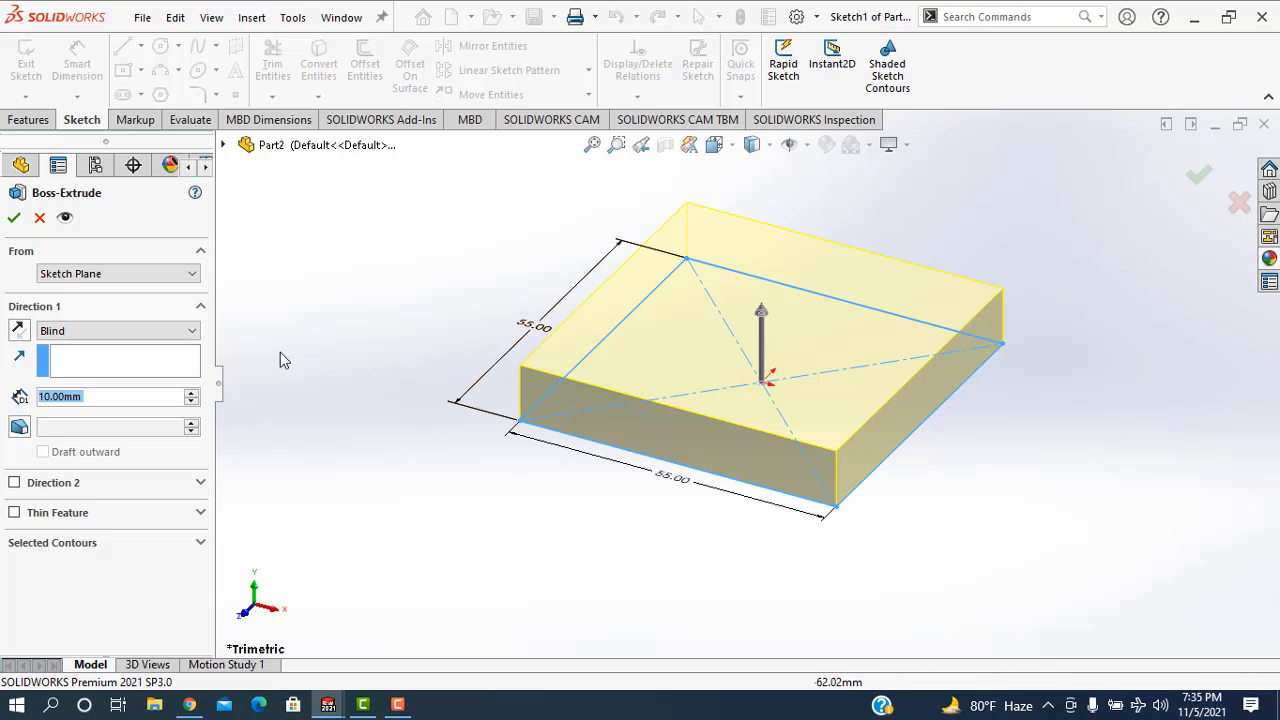
left_click(25, 222)
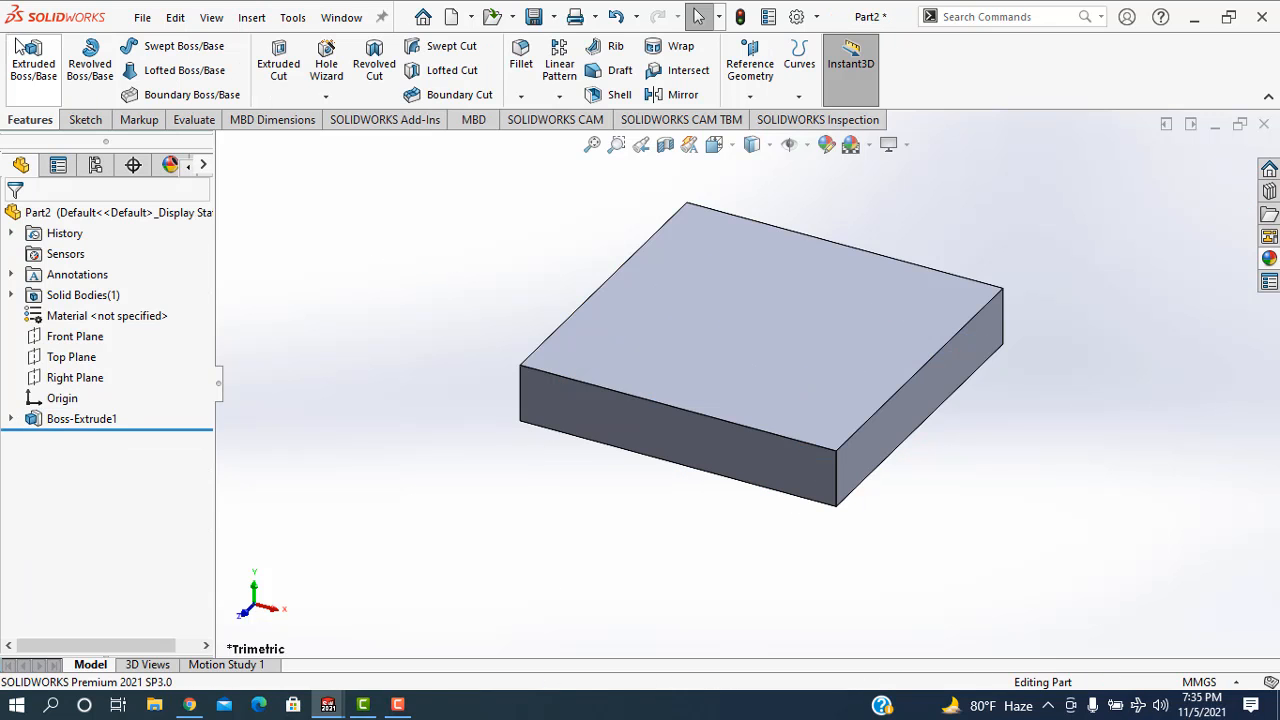
left_click(25, 78)
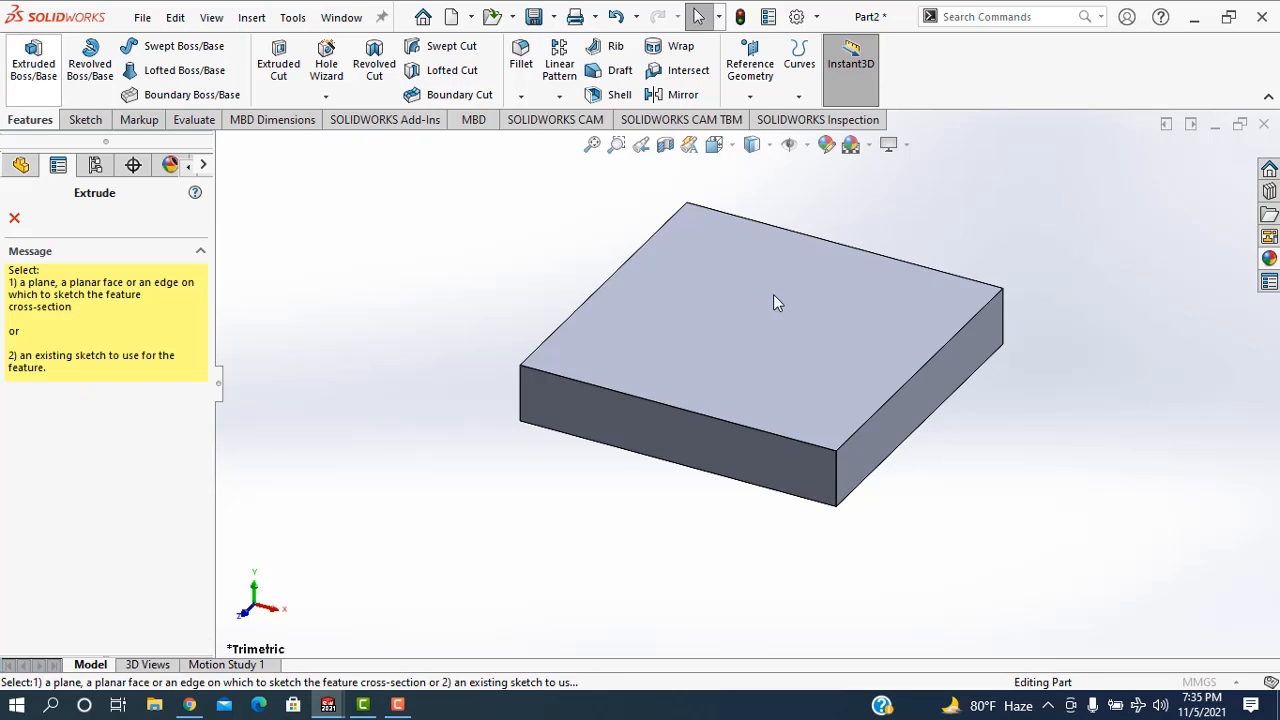
left_click(781, 303)
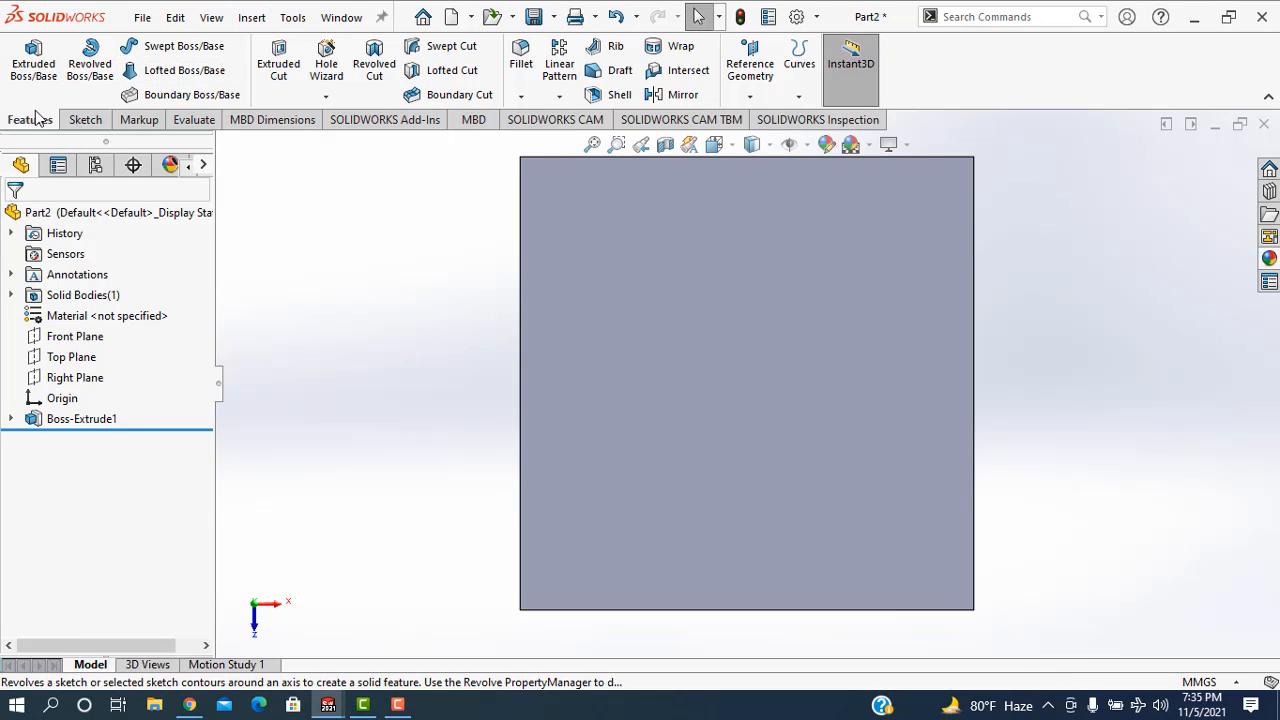
left_click(33, 66)
left_click(790, 338)
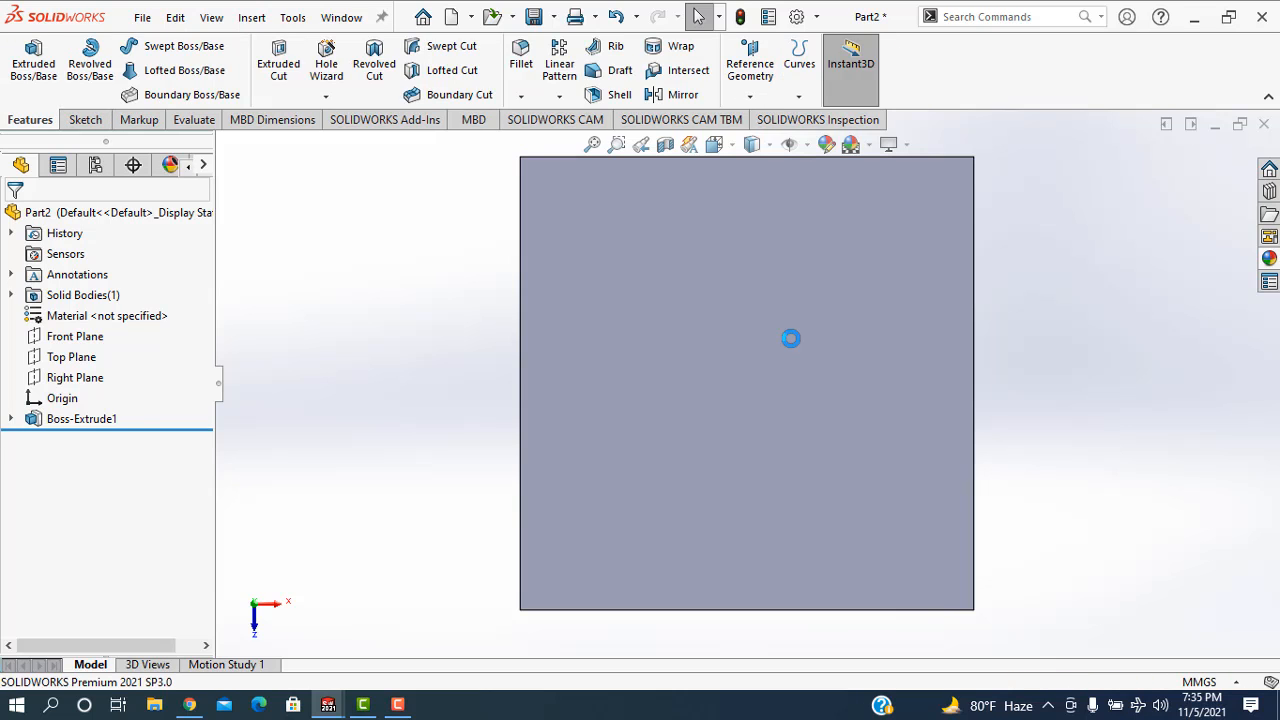
left_click(731, 311)
left_click(40, 64)
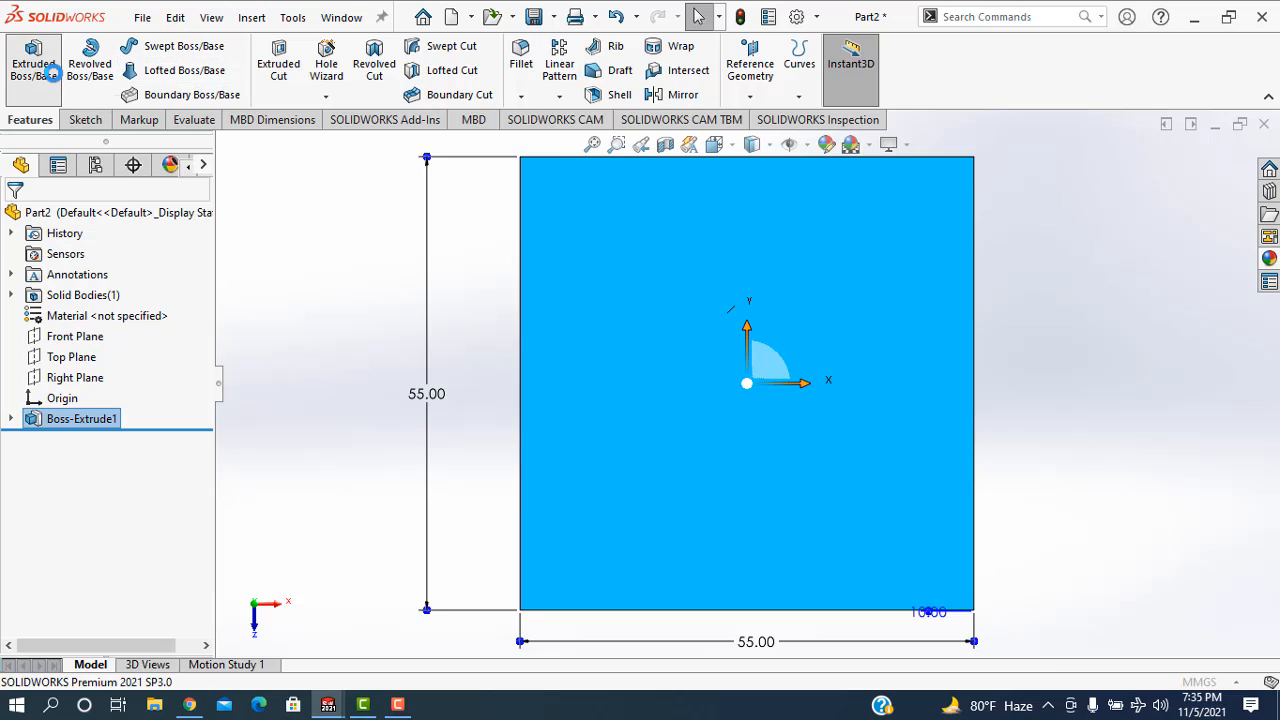
left_click(86, 120)
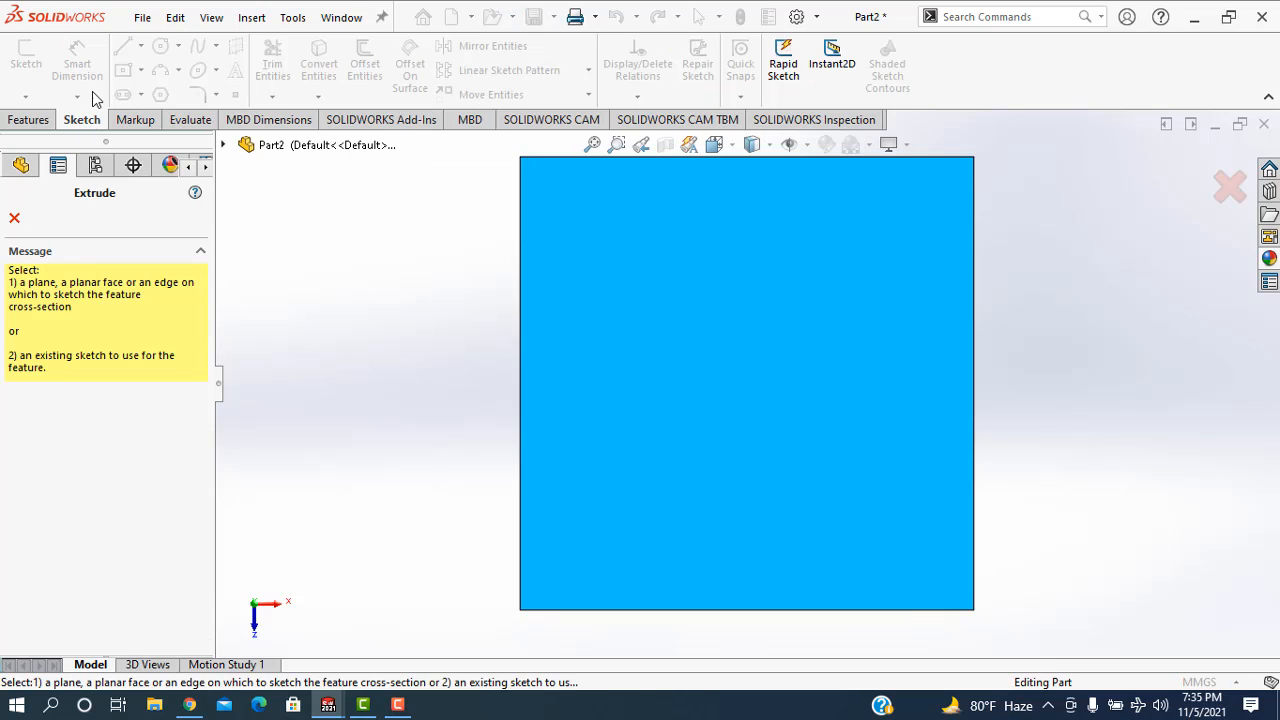
left_click(14, 219)
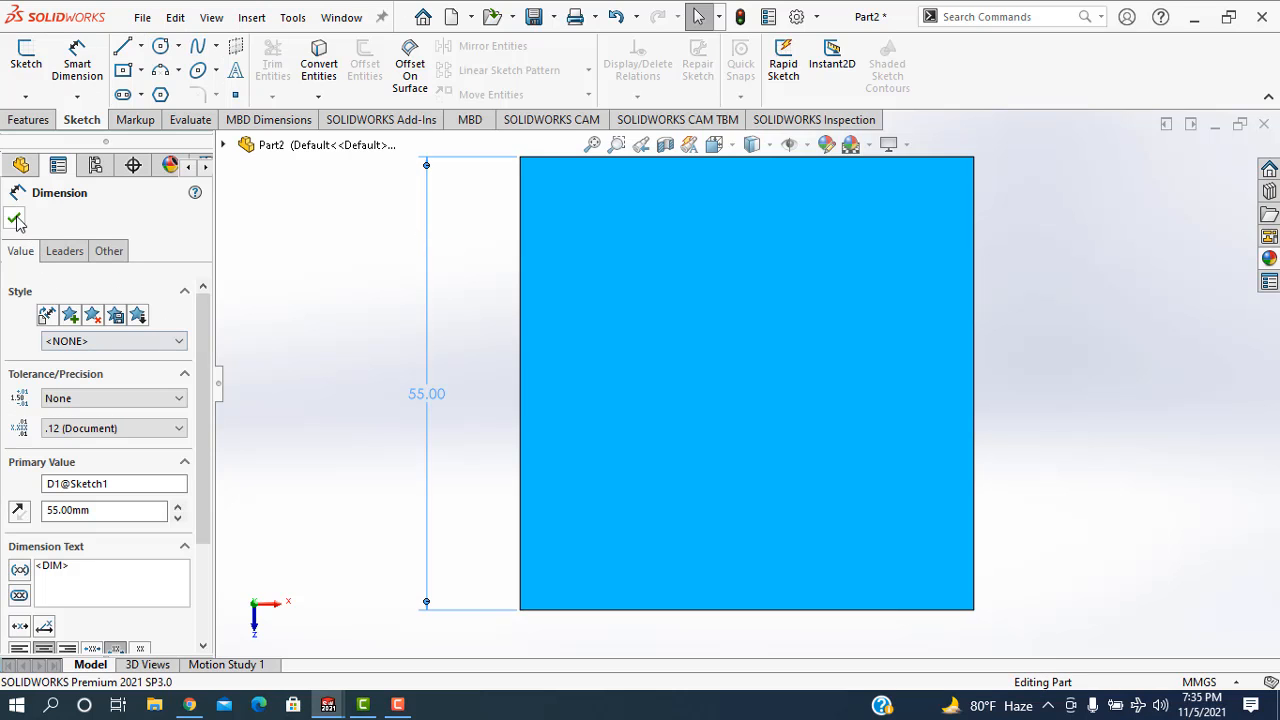
left_click(14, 219)
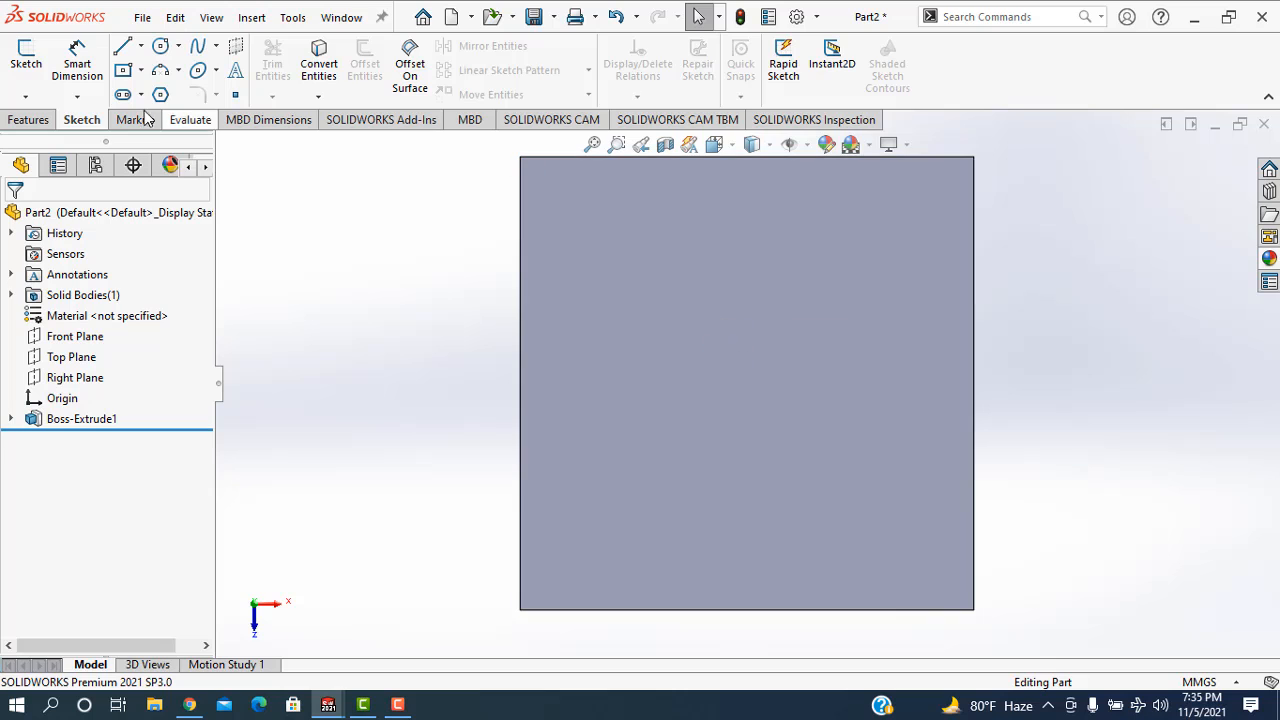
Step: Sketch a corner rectangle on the block's top face from its back-right corner, about 20 mm wide and 26 mm deep
left_click(141, 71)
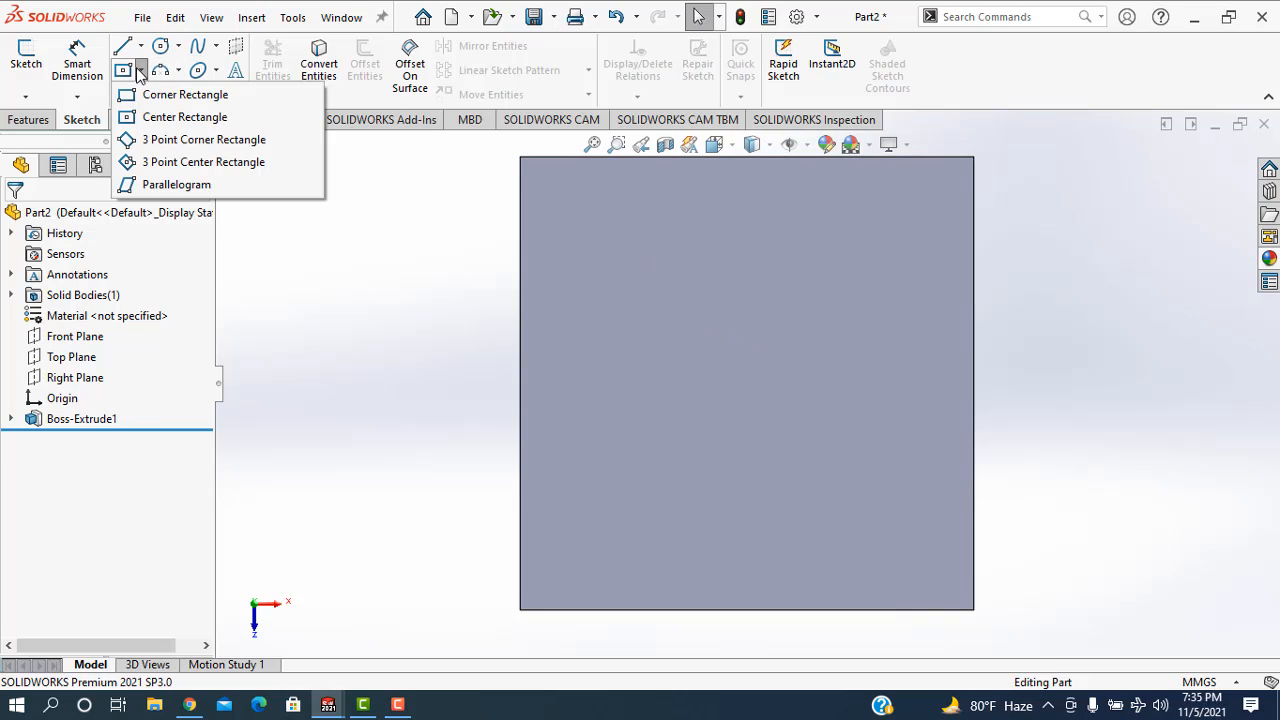
left_click(197, 94)
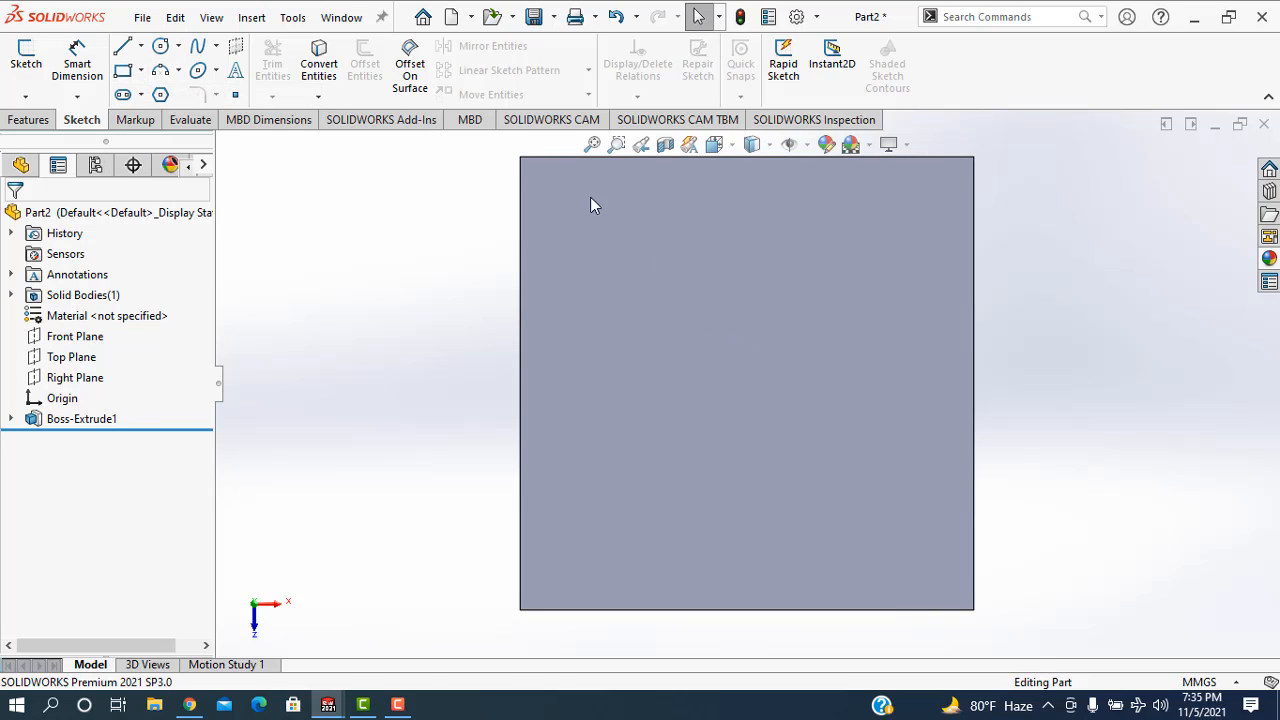
left_click(852, 391)
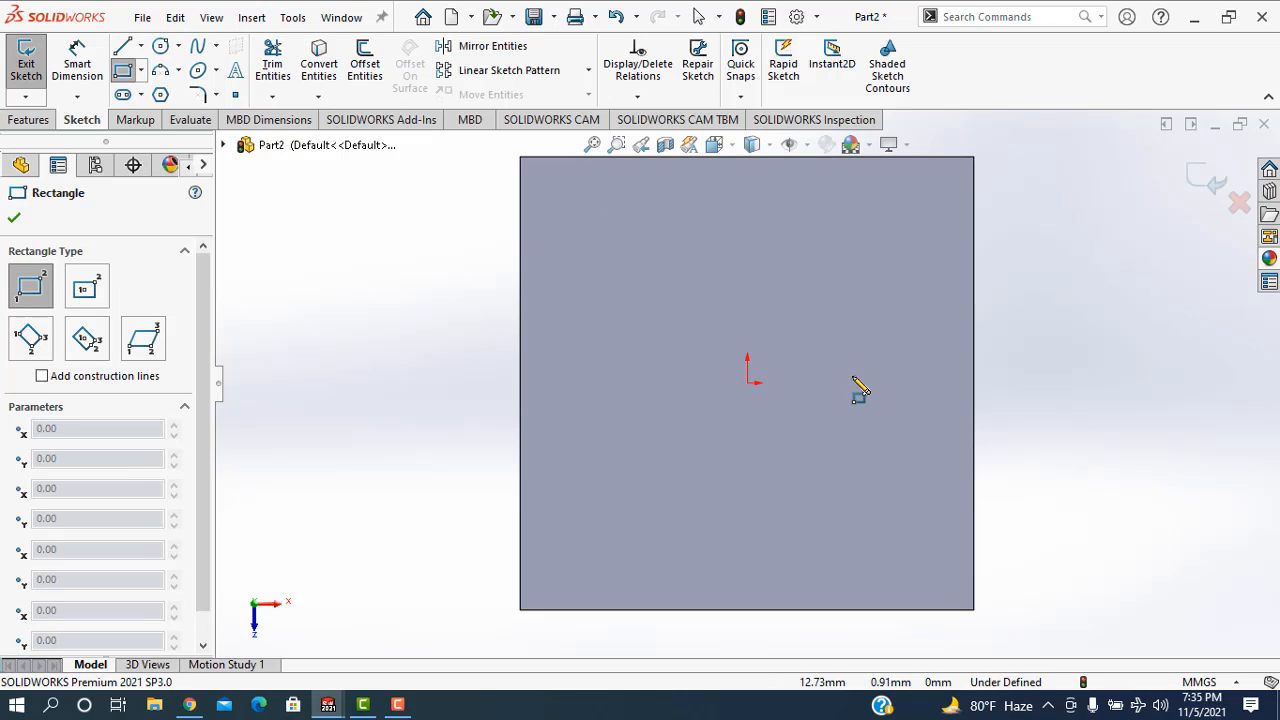
left_click(973, 158)
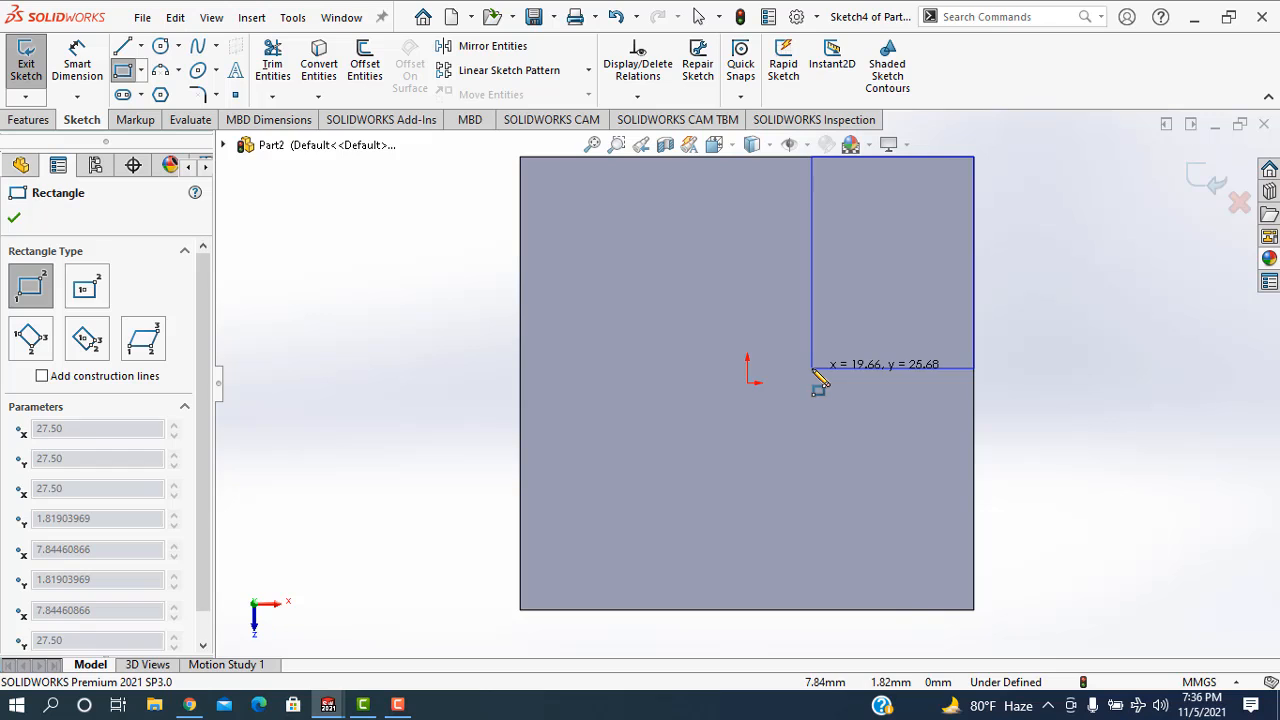
left_click(811, 368)
Step: Dimension the vertical side of the corner rectangle to 20 mm
left_click(70, 63)
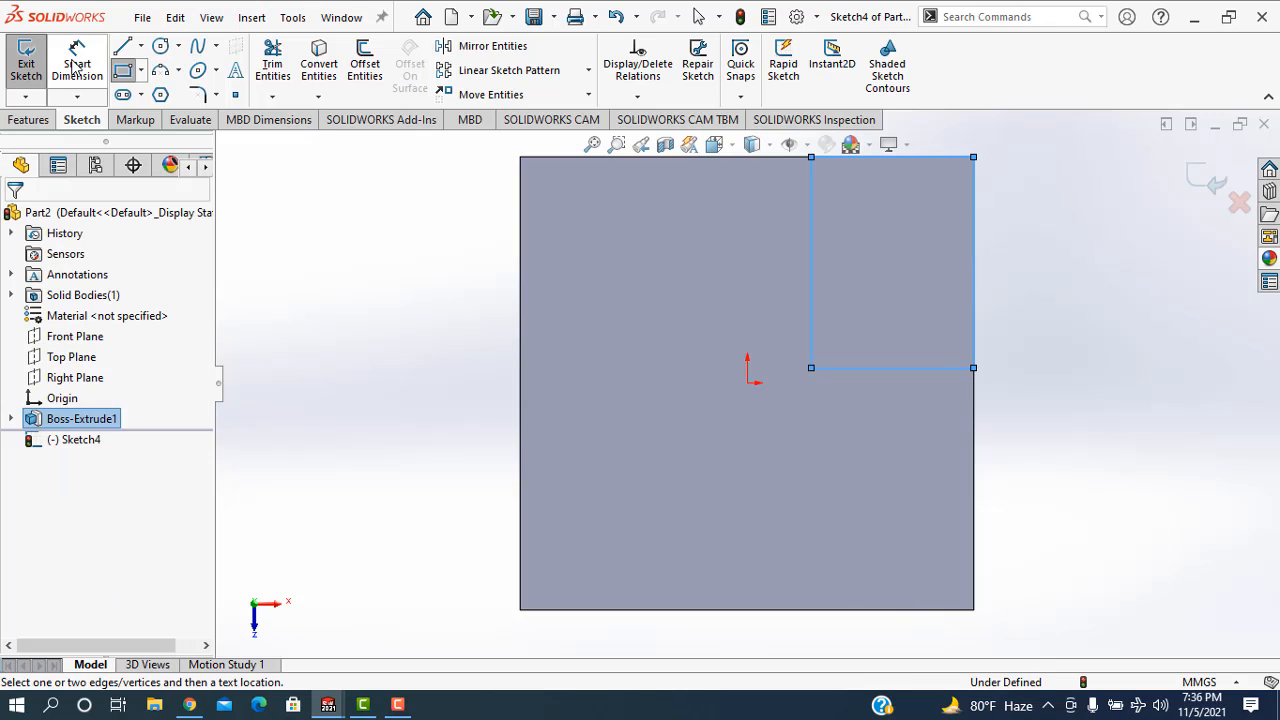
left_click(390, 291)
left_click(390, 289)
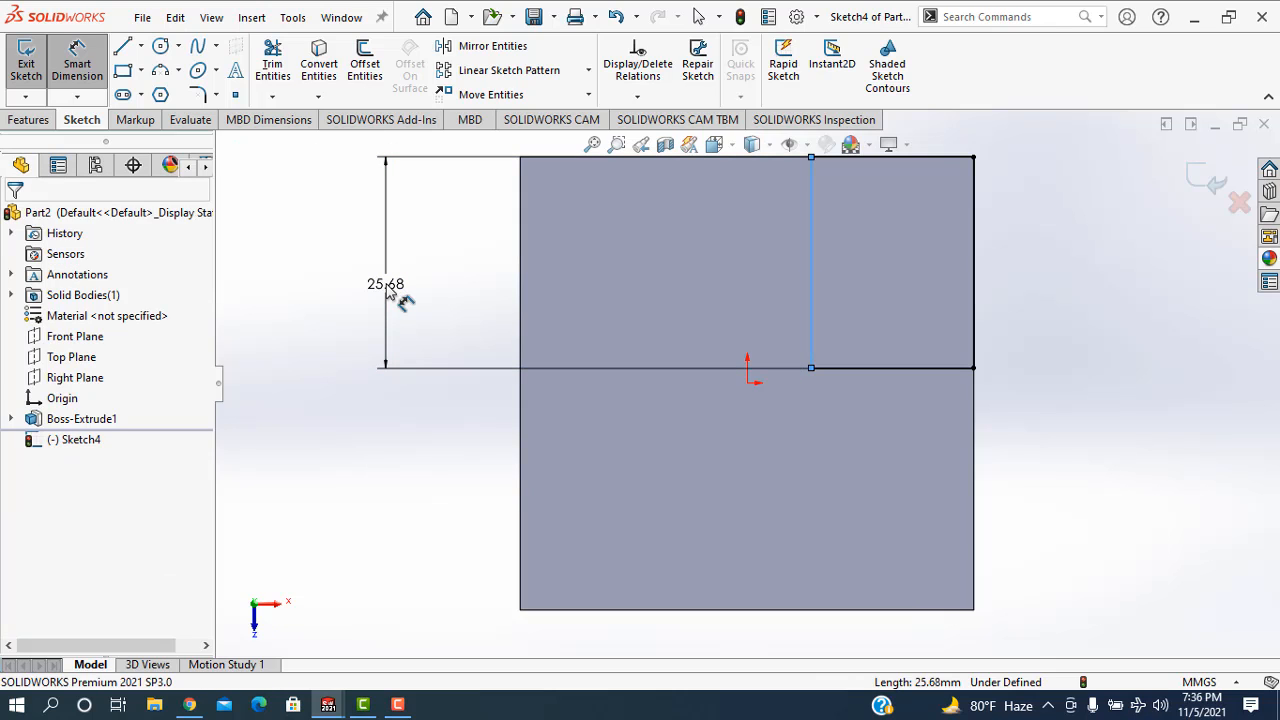
double_click(390, 289)
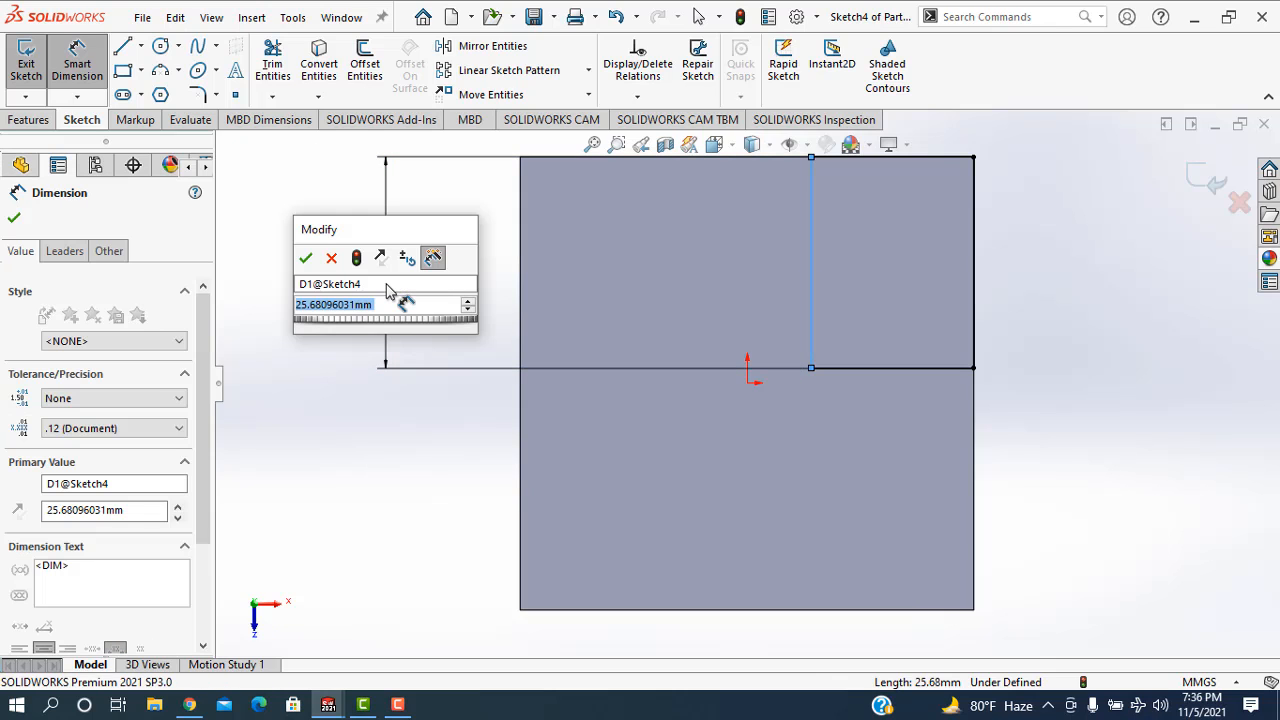
type("20")
key("Return")
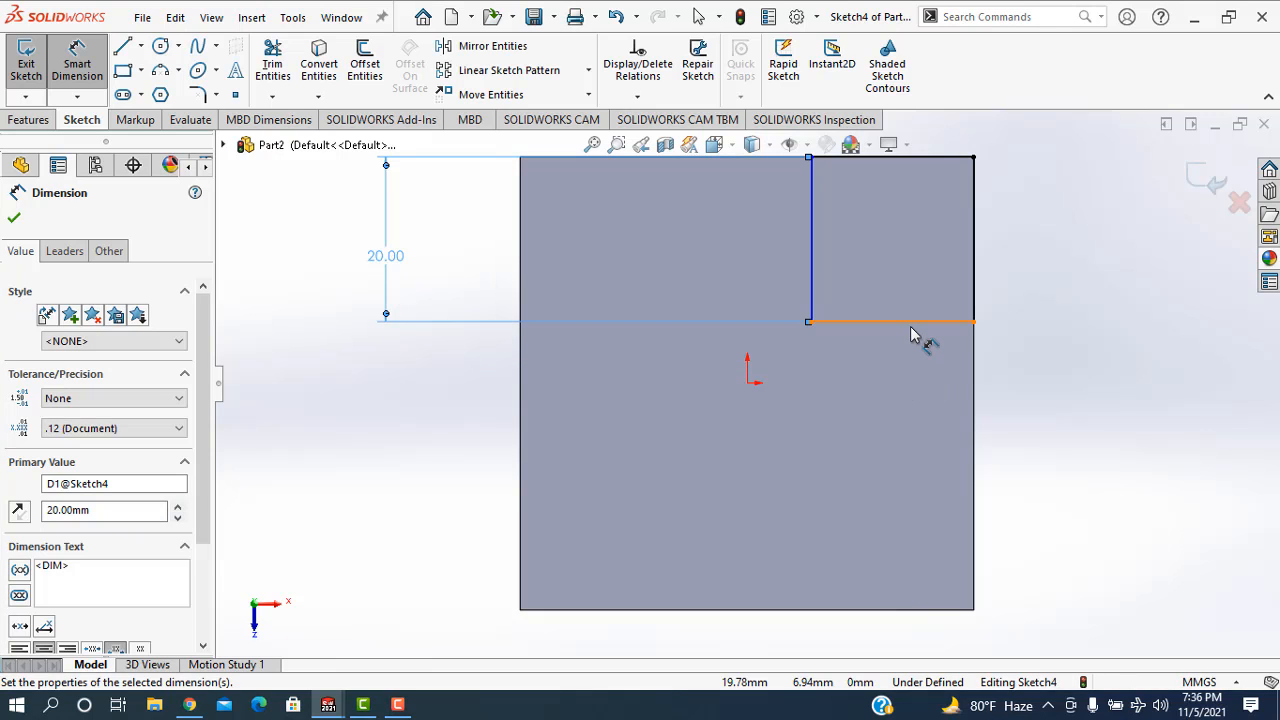
Step: Change the corner rectangle's vertical dimension to 25 mm
double_click(392, 254)
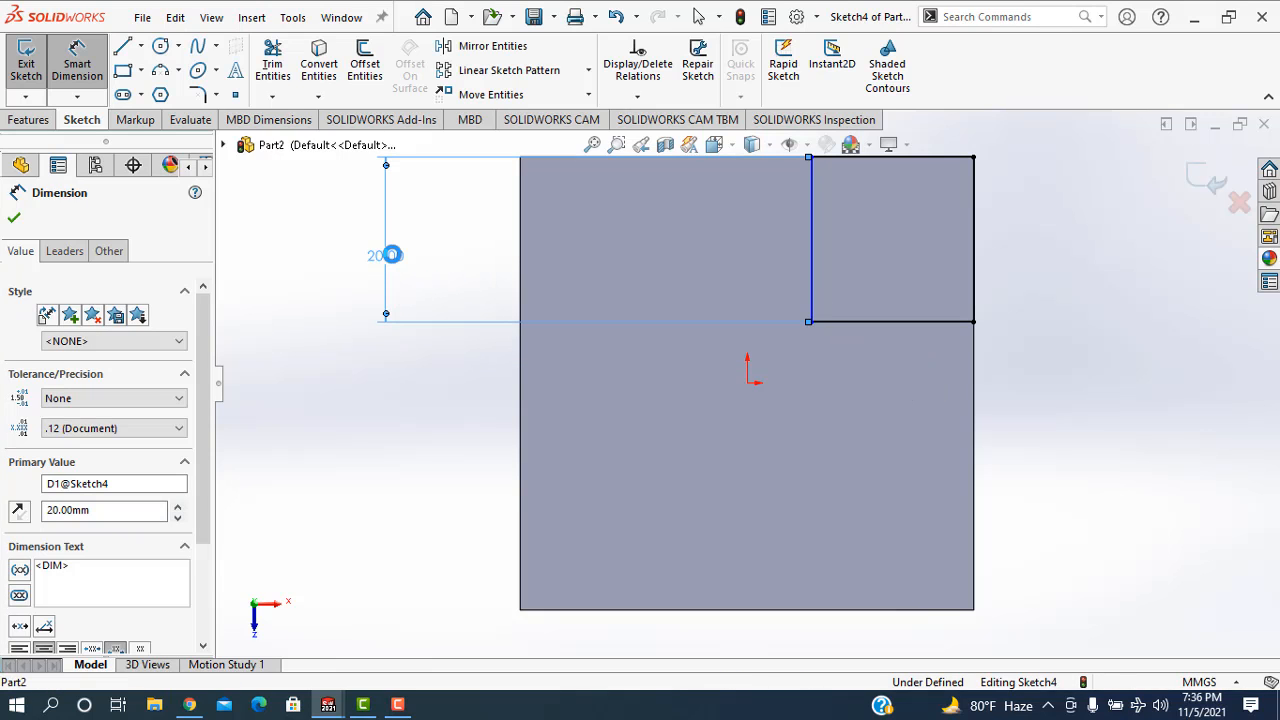
type("25")
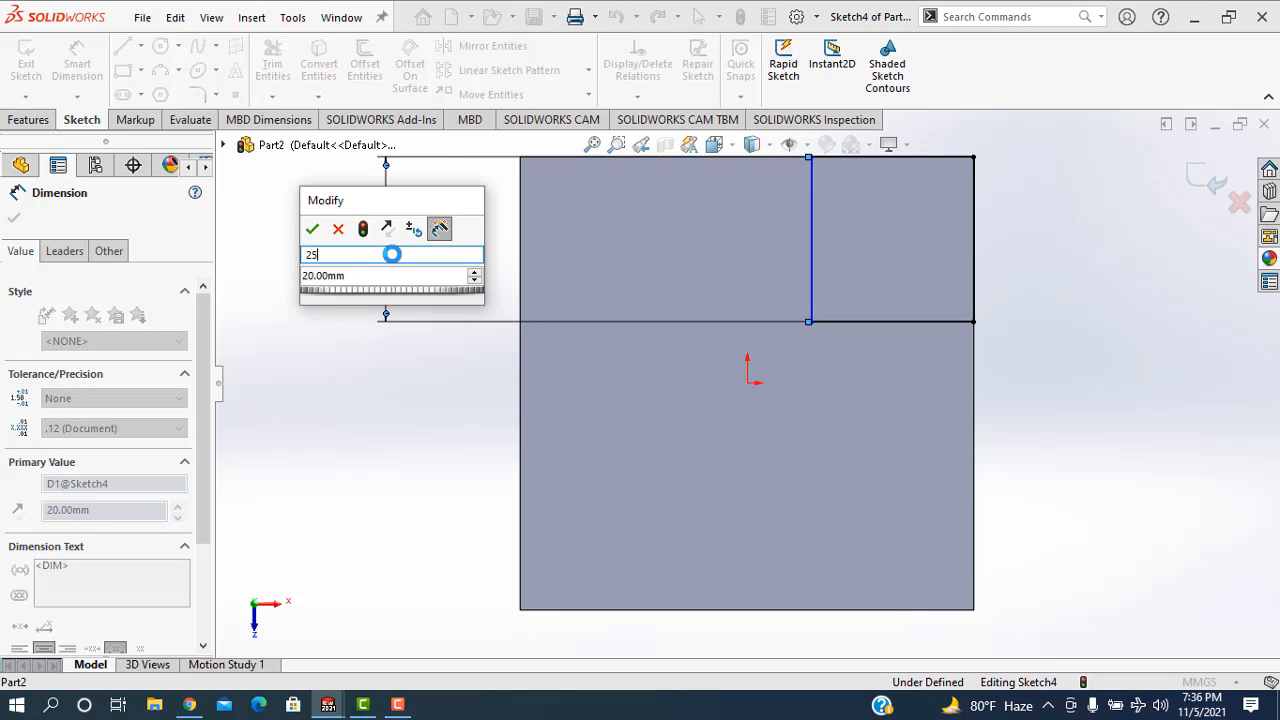
key("Tab")
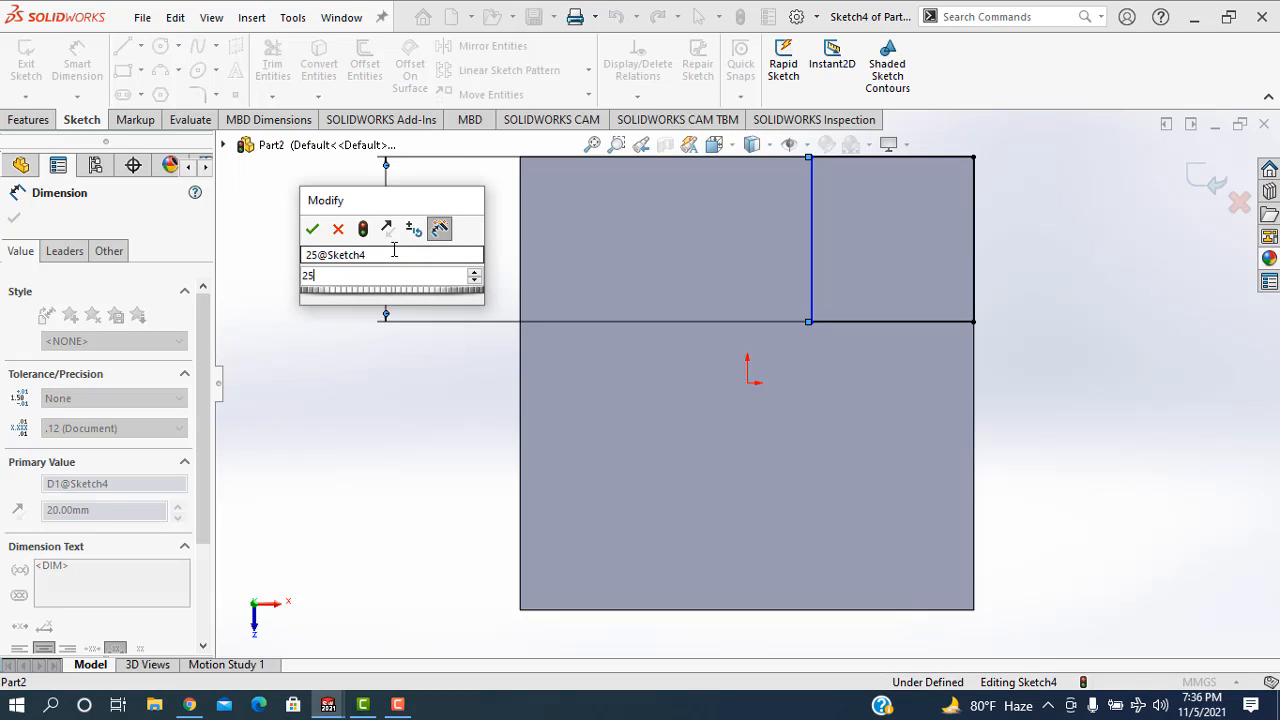
key("Return")
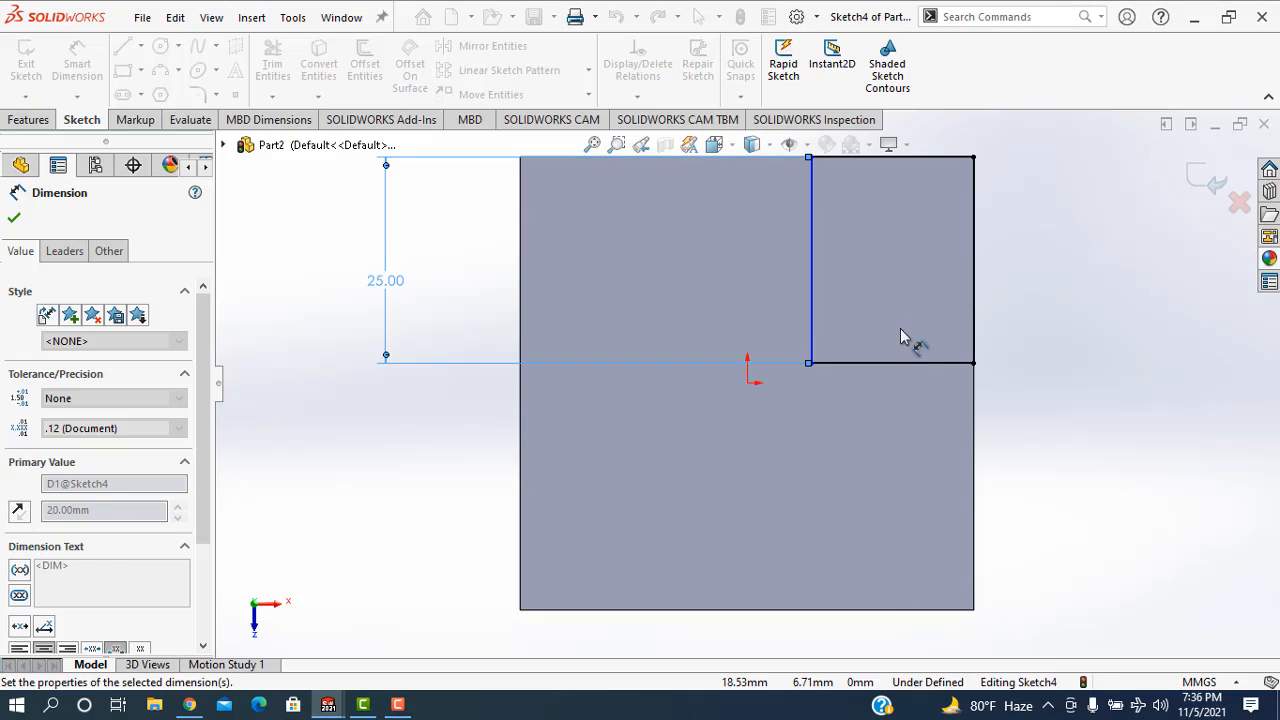
Step: Dimension the horizontal side of the corner rectangle to 25 mm
left_click(892, 639)
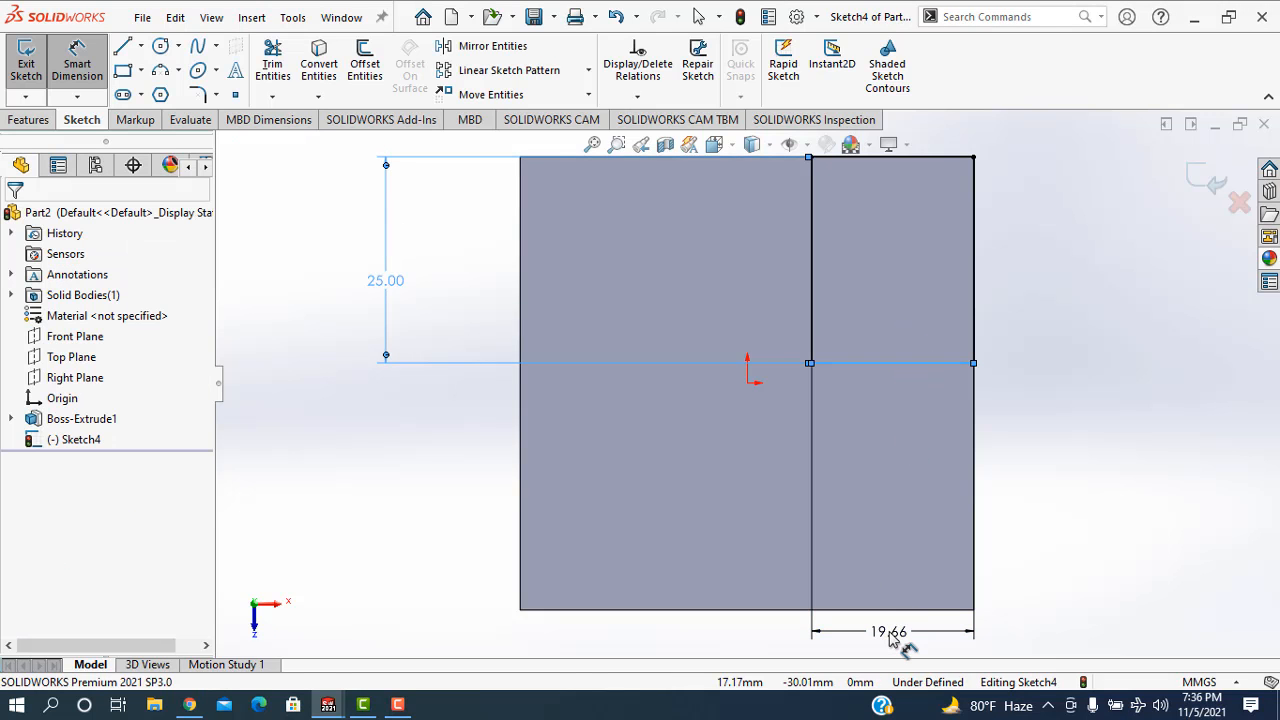
double_click(892, 633)
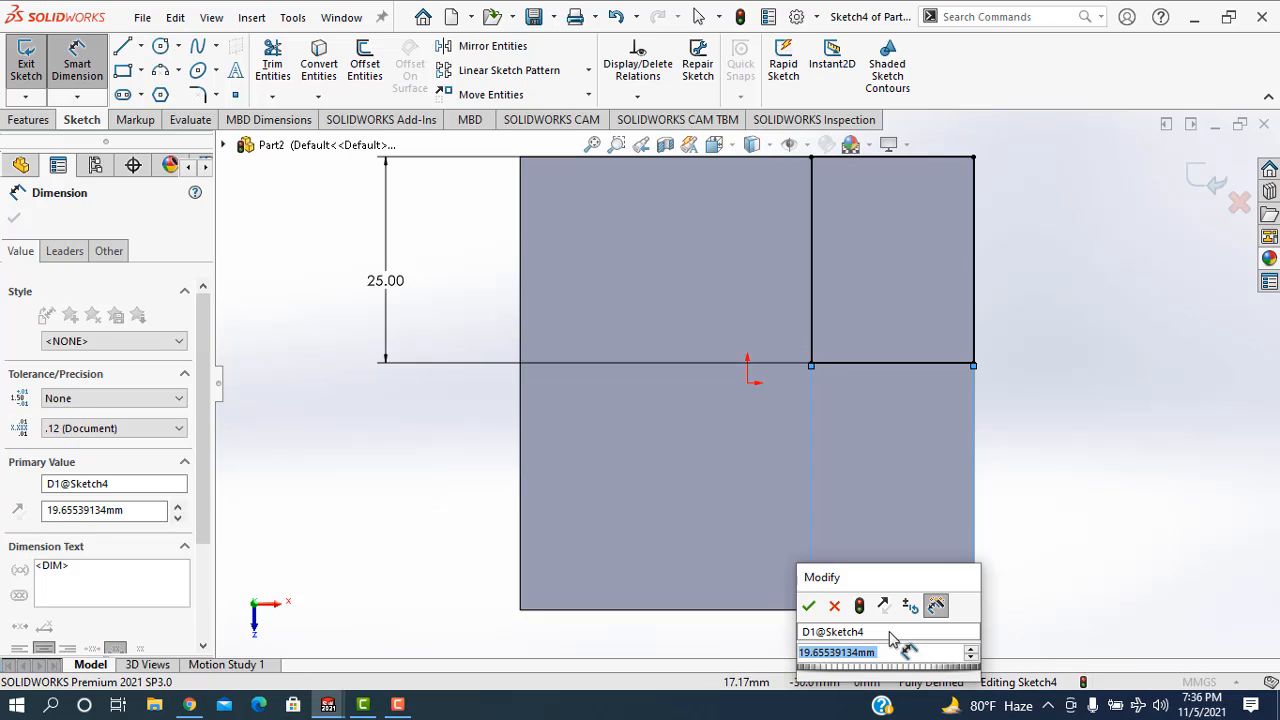
type("25.0")
key("Return")
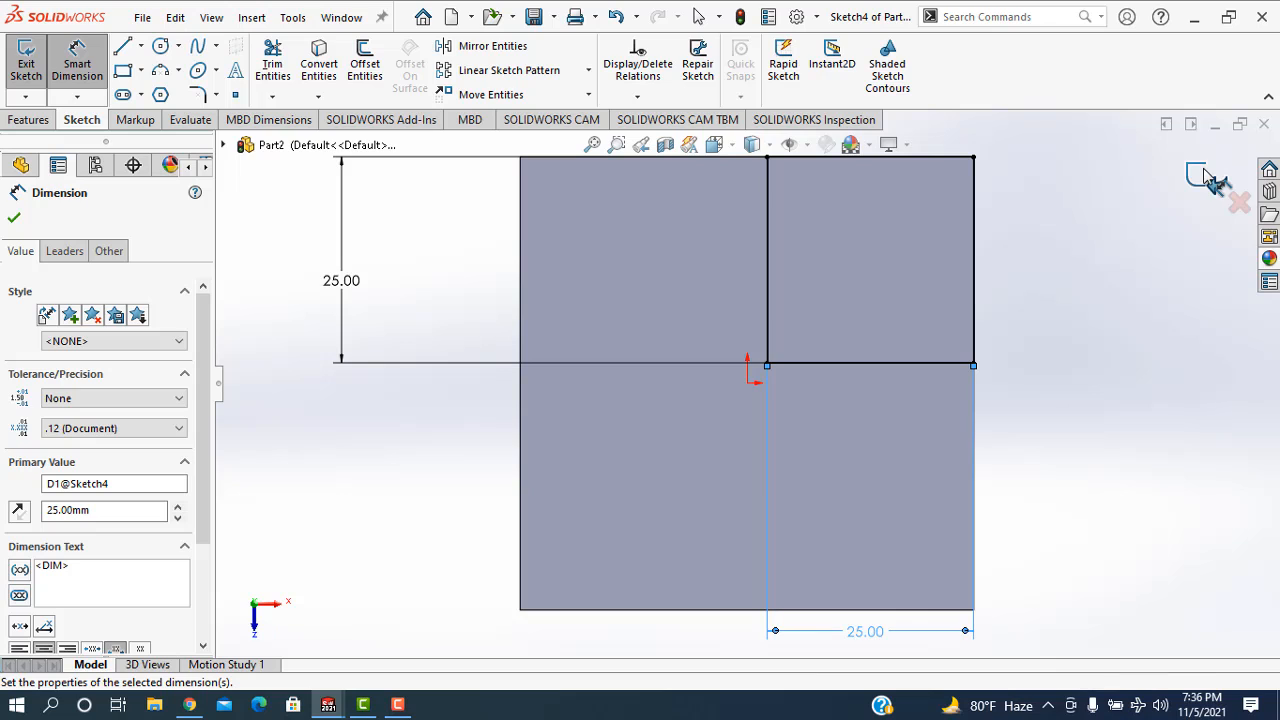
key("Escape")
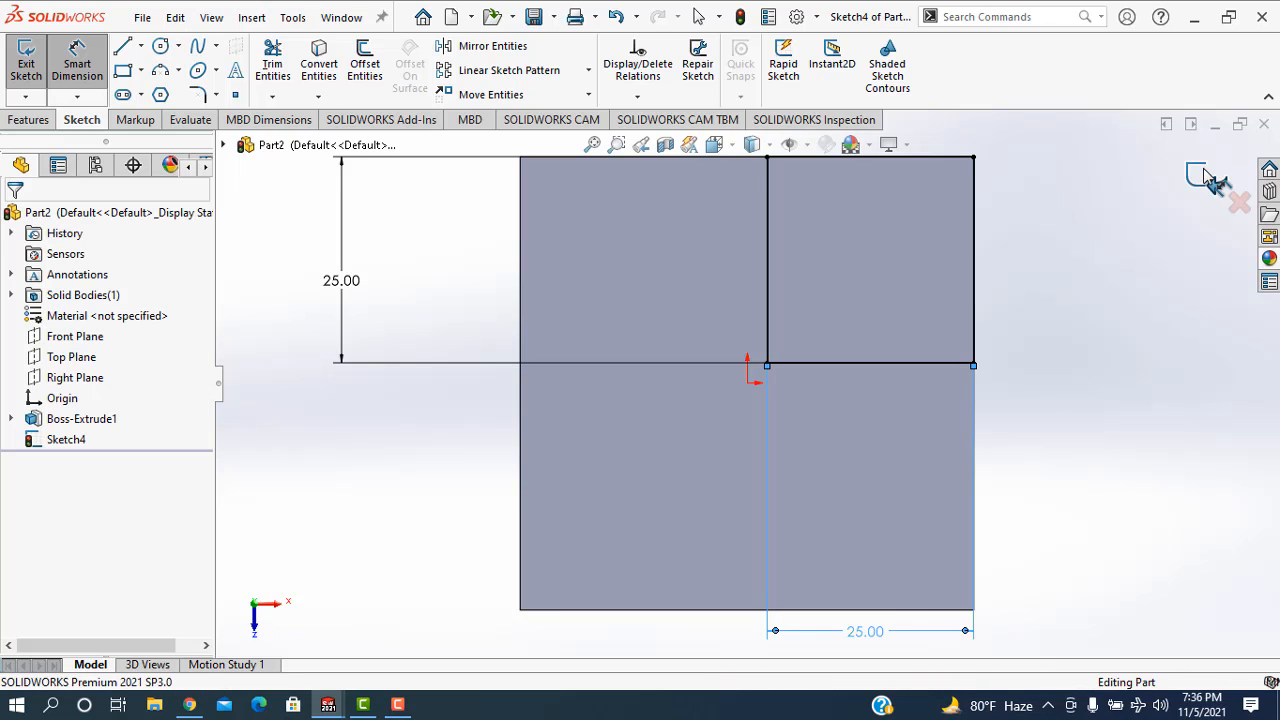
Step: Finish the corner square sketch and extrude it as a blind boss 25 mm deep
left_click(1205, 175)
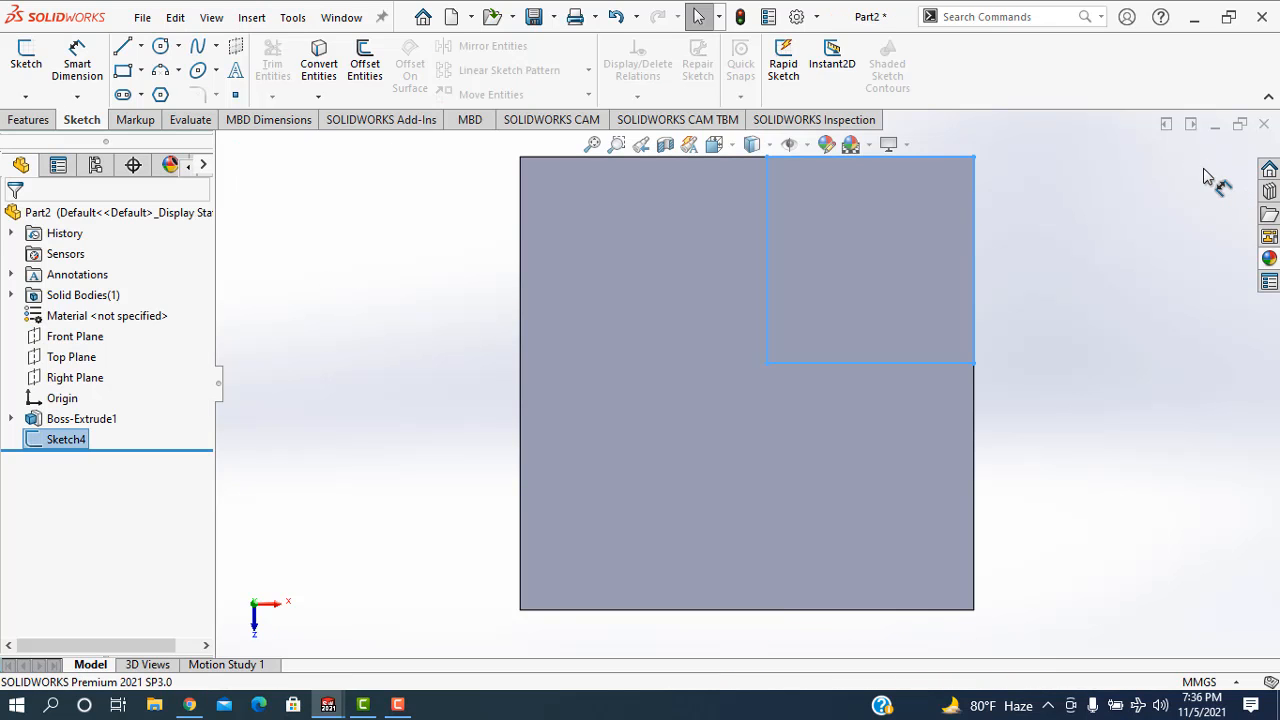
left_click(32, 121)
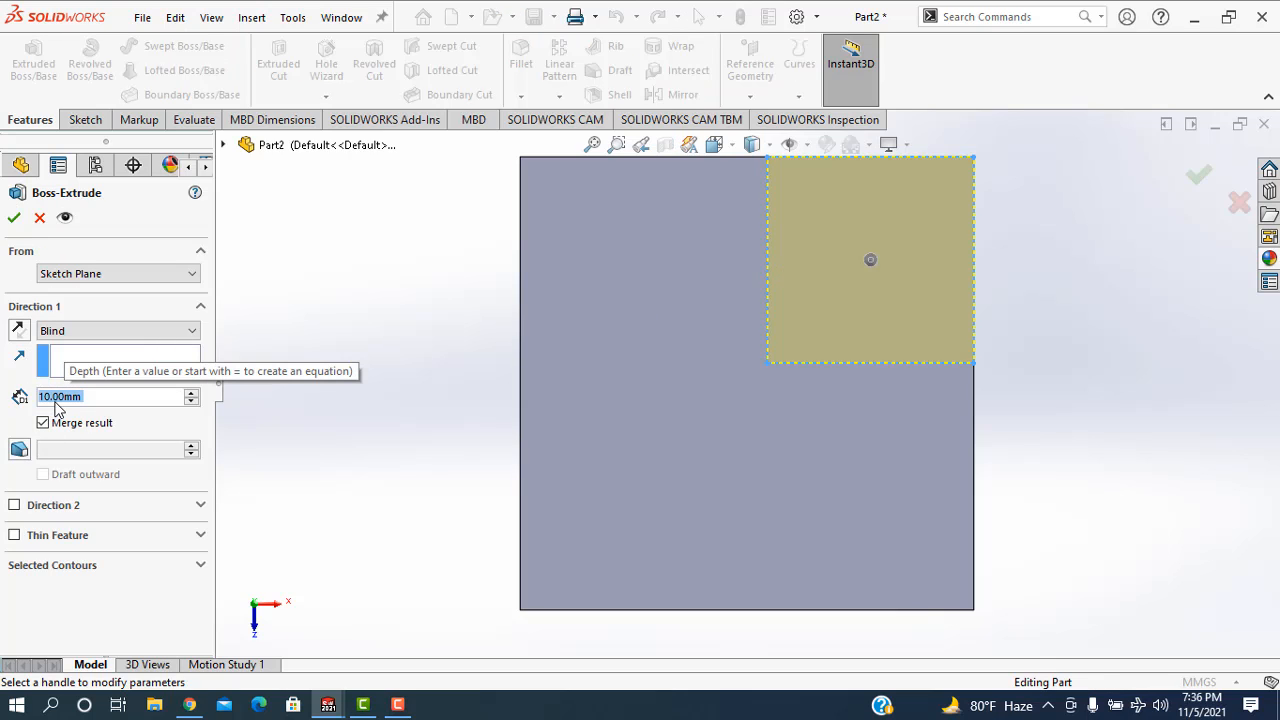
type("25")
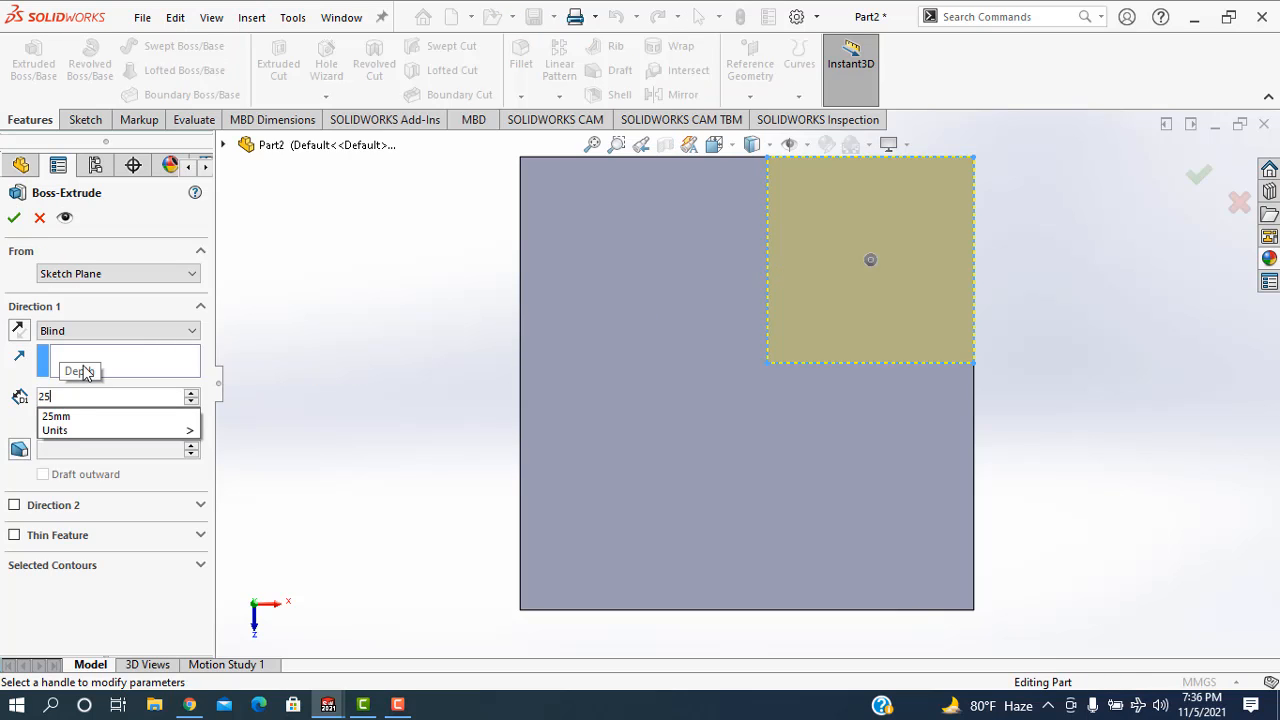
left_click(14, 216)
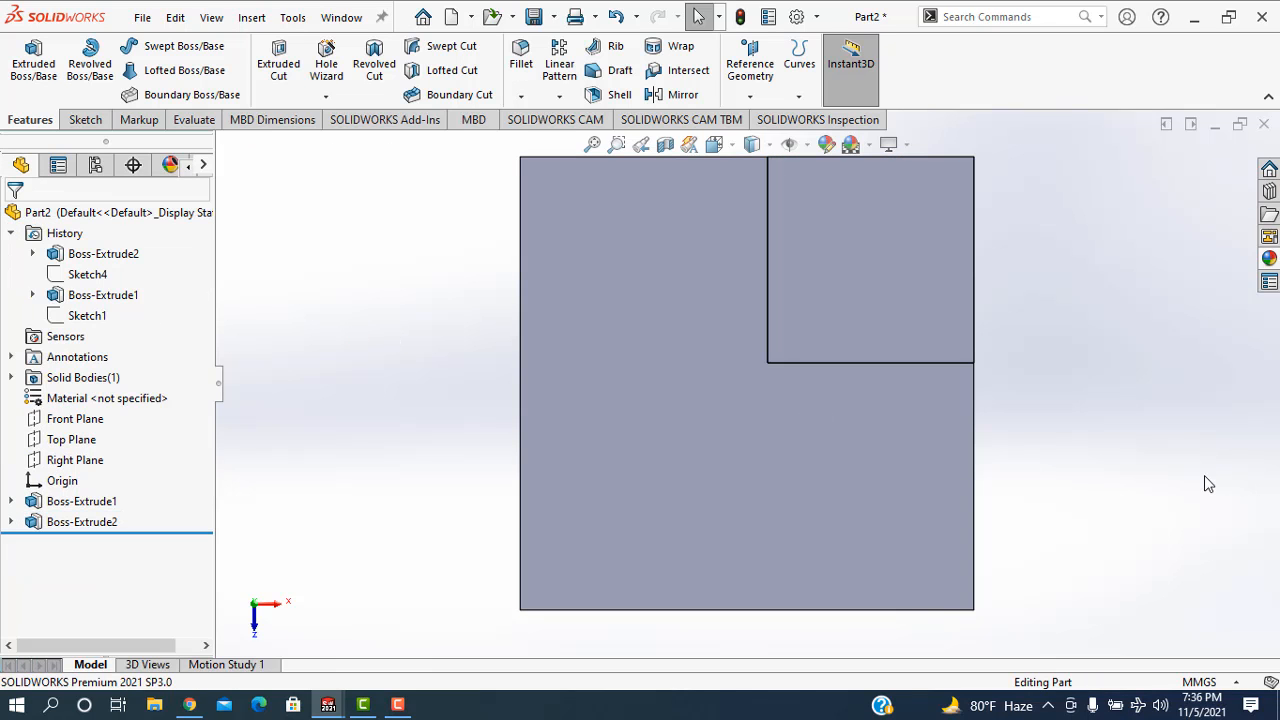
Step: Start a boss sketch on the base's top face and draw a corner rectangle from its back-left corner, about 30 mm wide and 32 mm deep
key("ctrl+7")
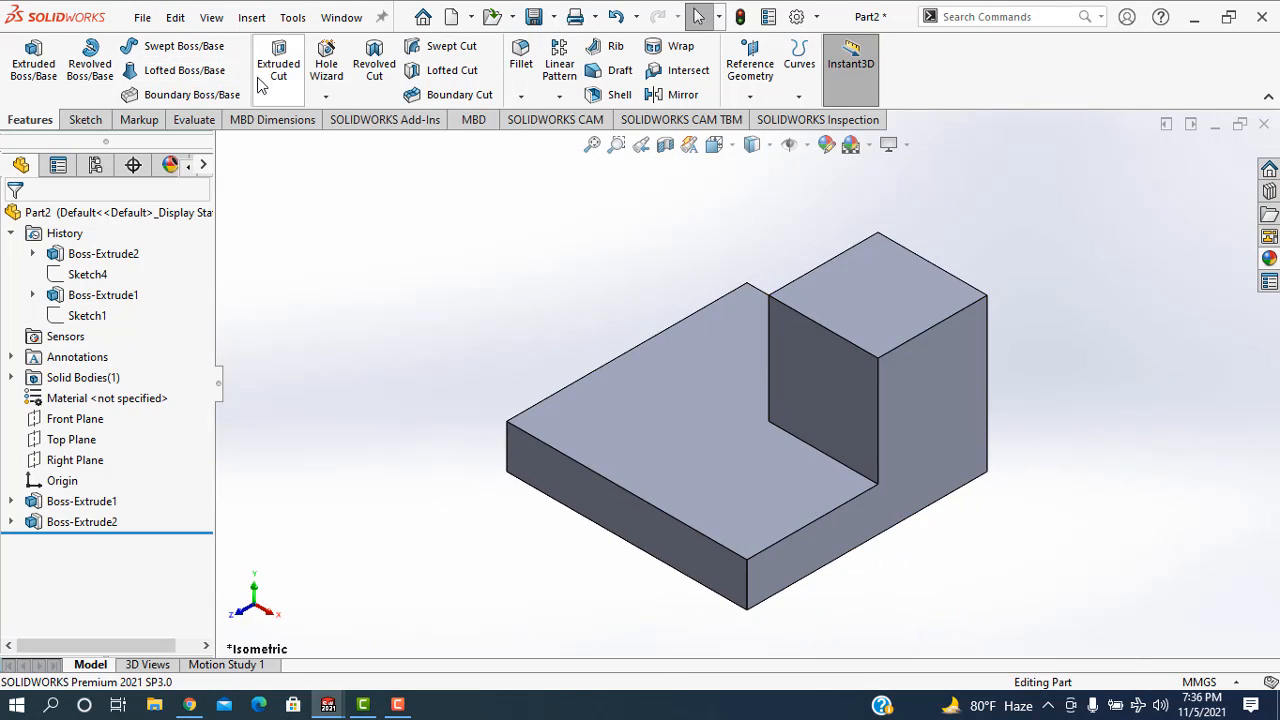
left_click(40, 66)
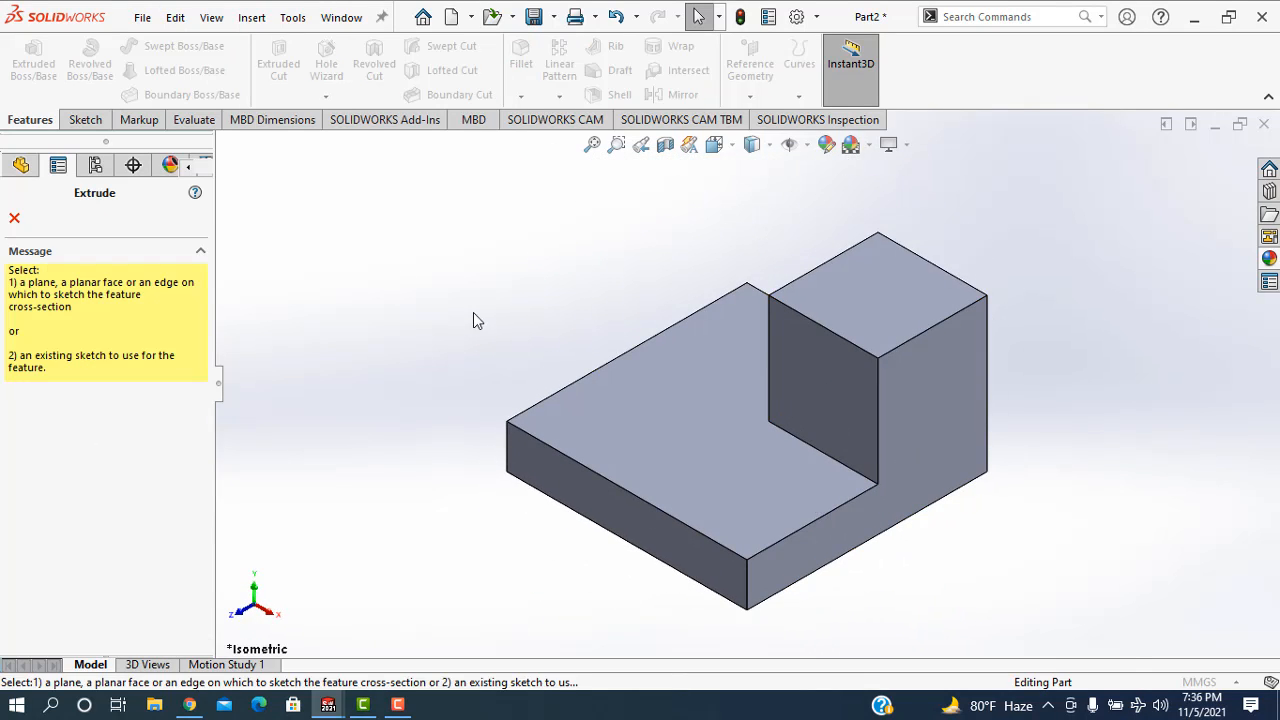
left_click(658, 421)
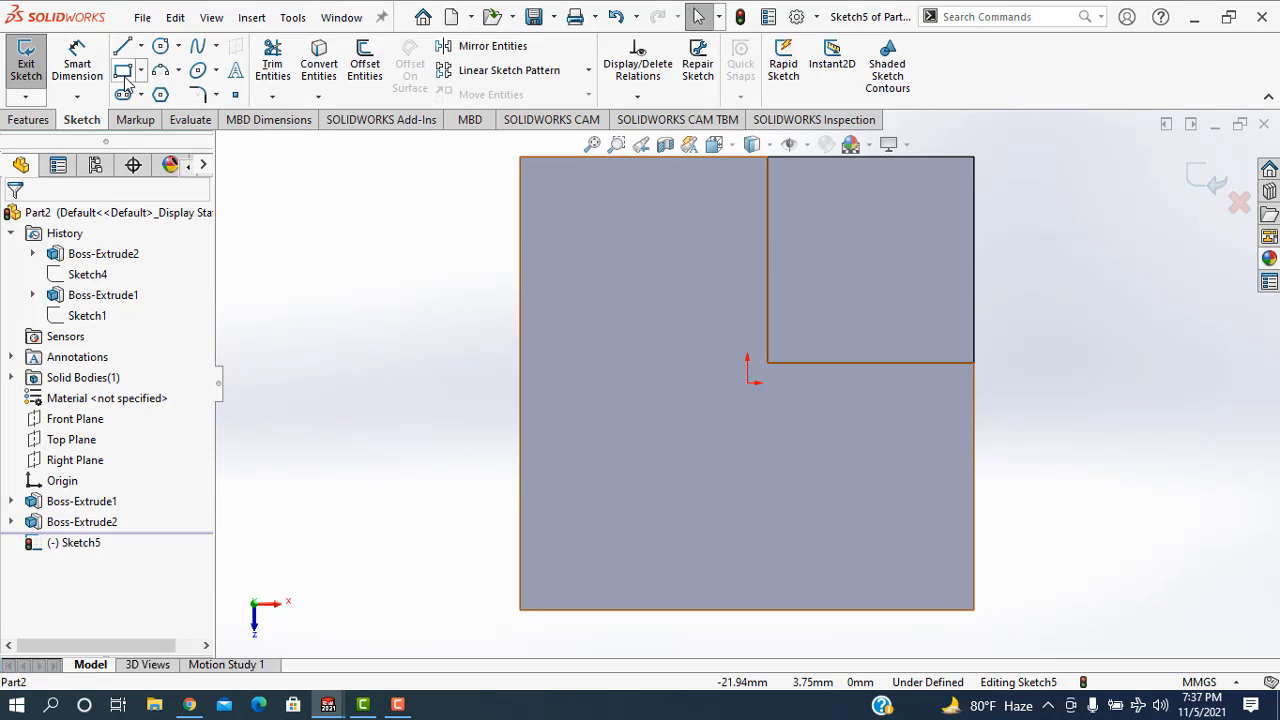
left_click(124, 74)
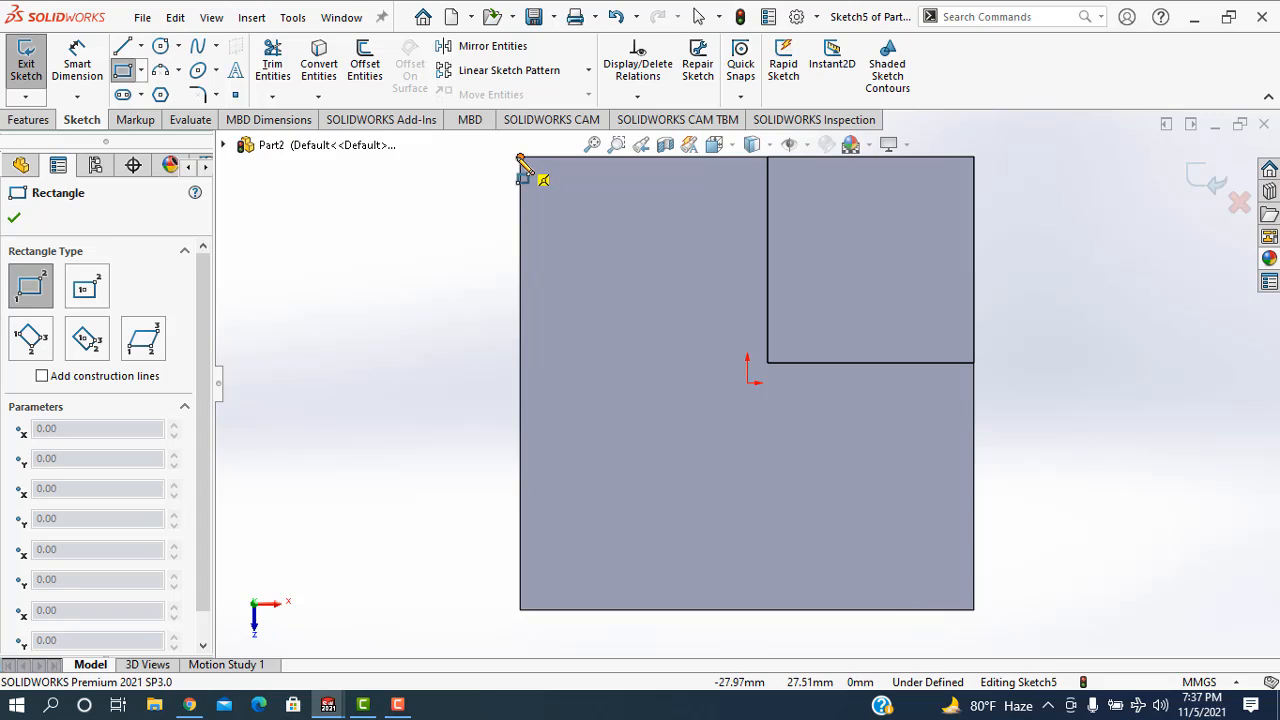
left_click(520, 157)
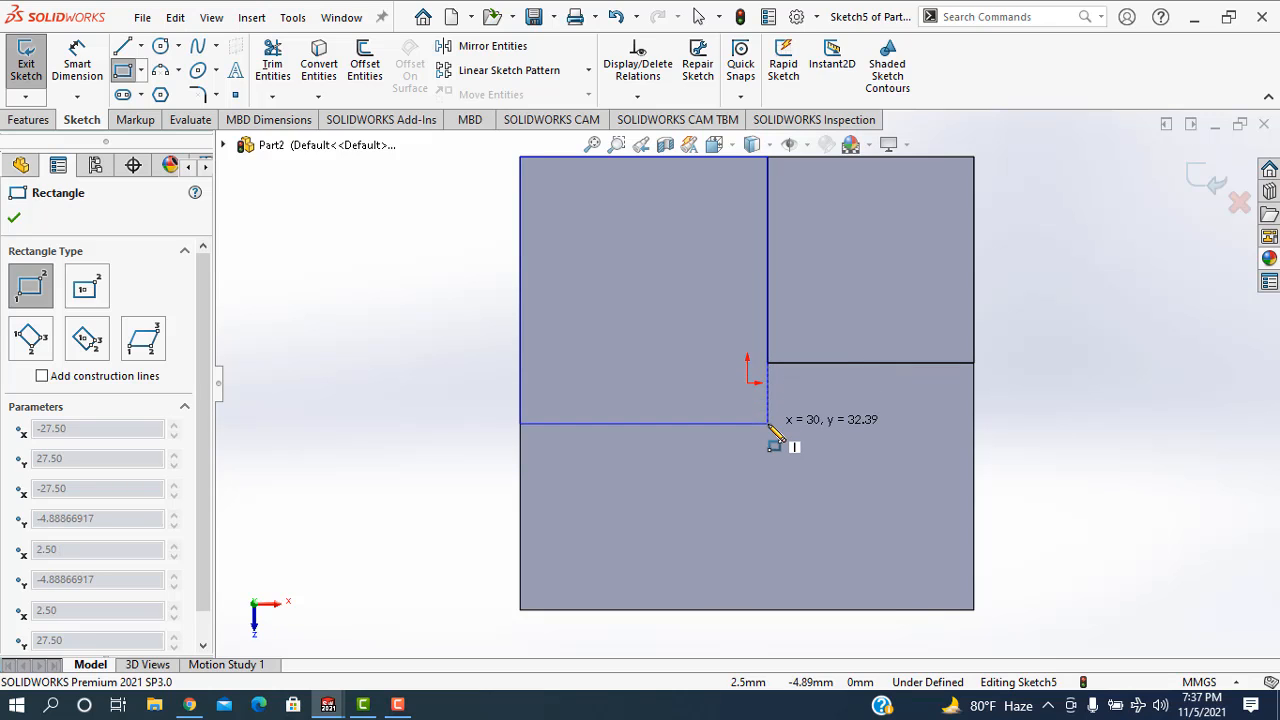
left_click(767, 423)
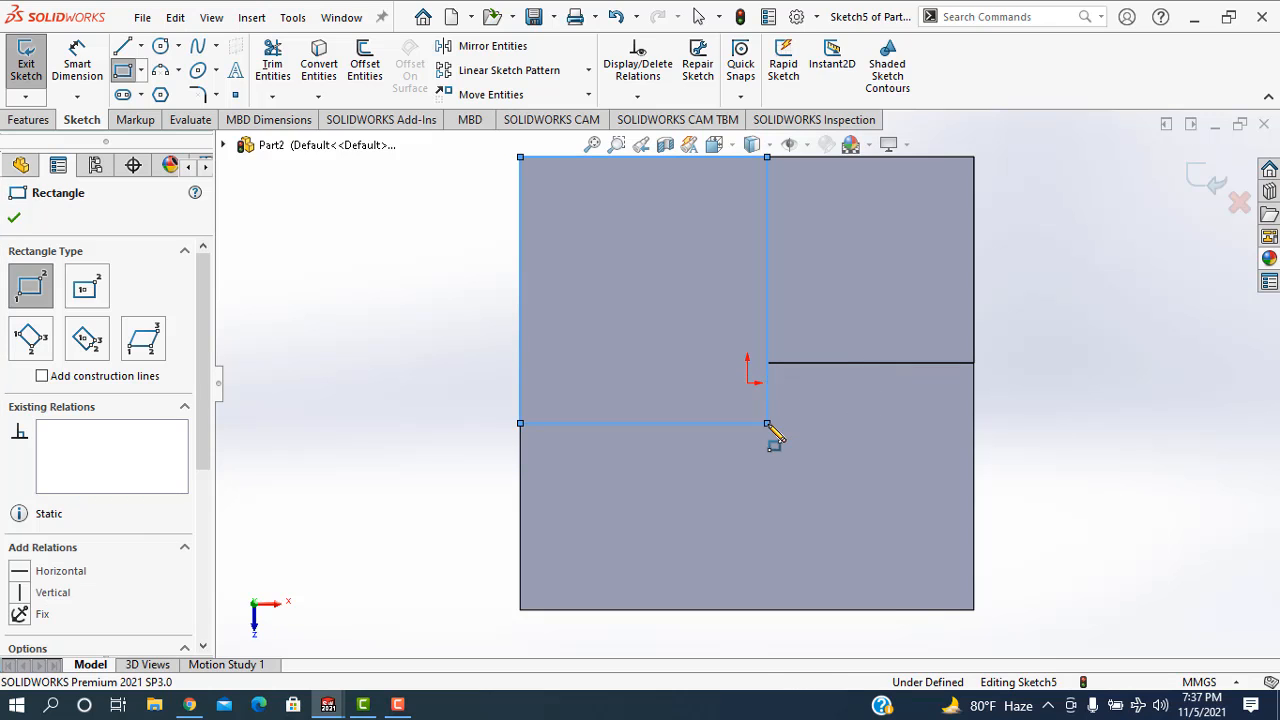
Step: Sketch a second corner rectangle, 25 by 30 mm, from the tall boss's front-left corner to the base's front-right corner
left_click(767, 365)
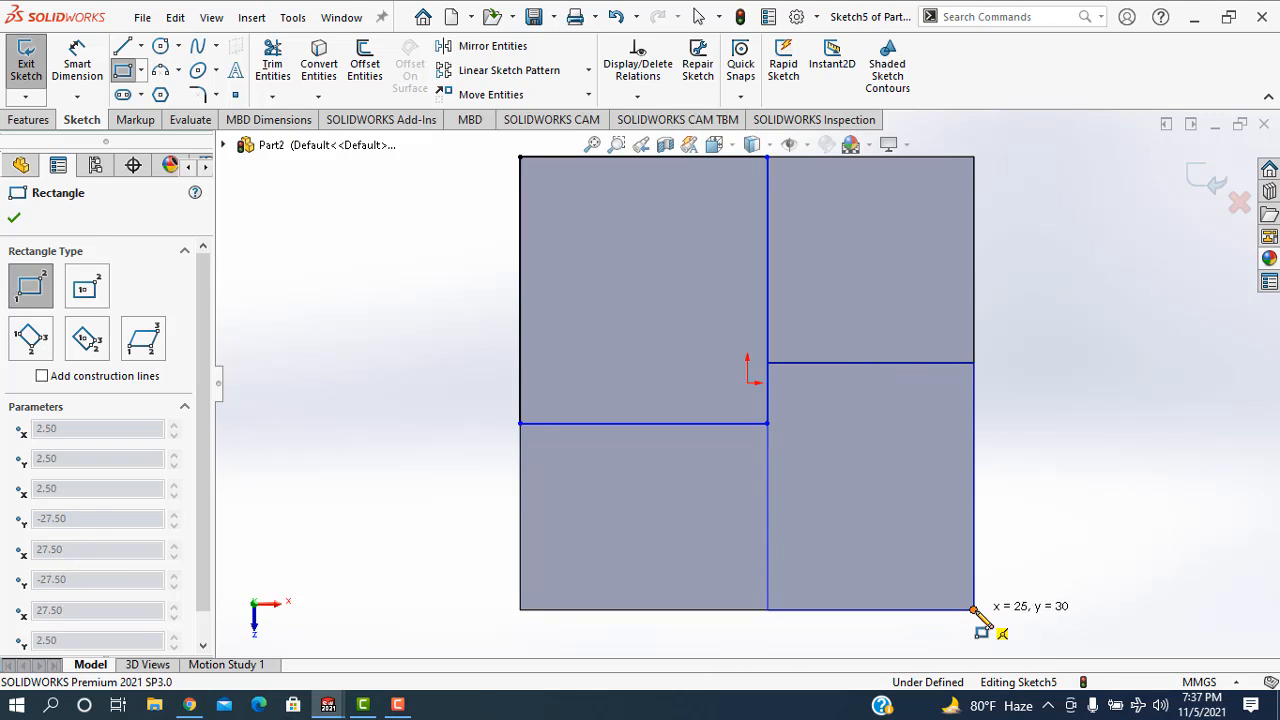
left_click(973, 609)
right_click(1035, 372)
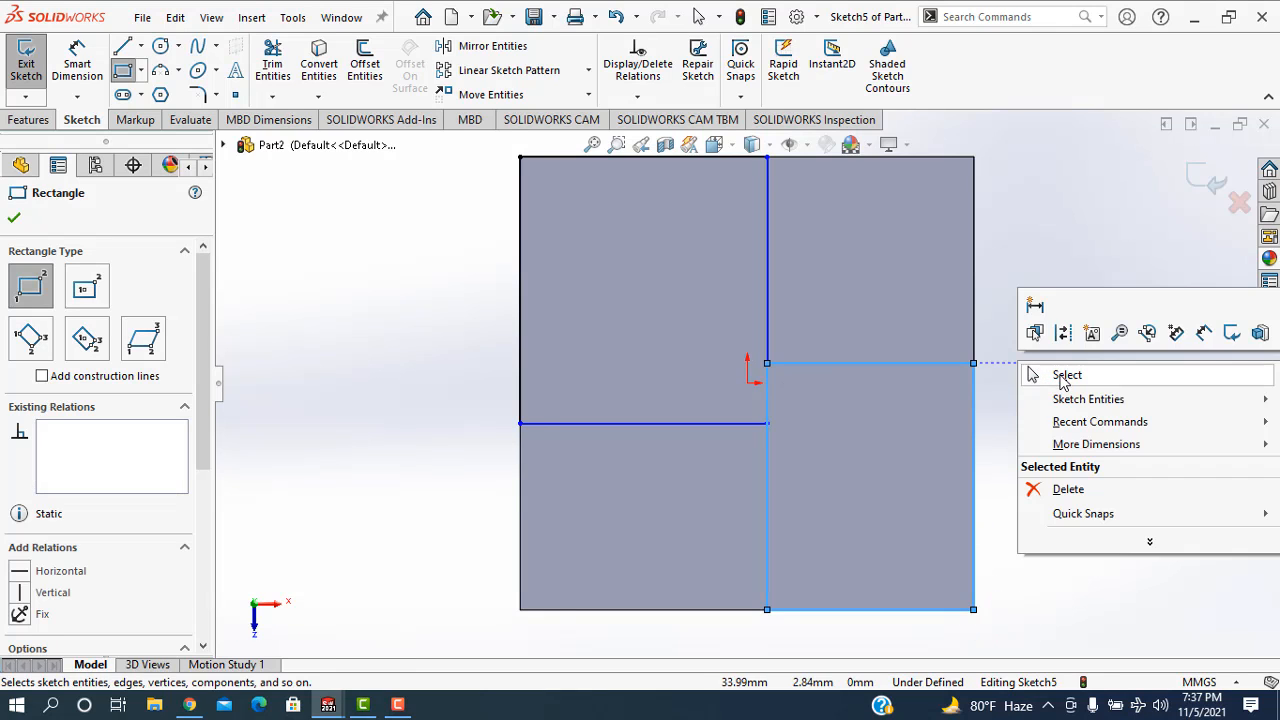
left_click(1047, 374)
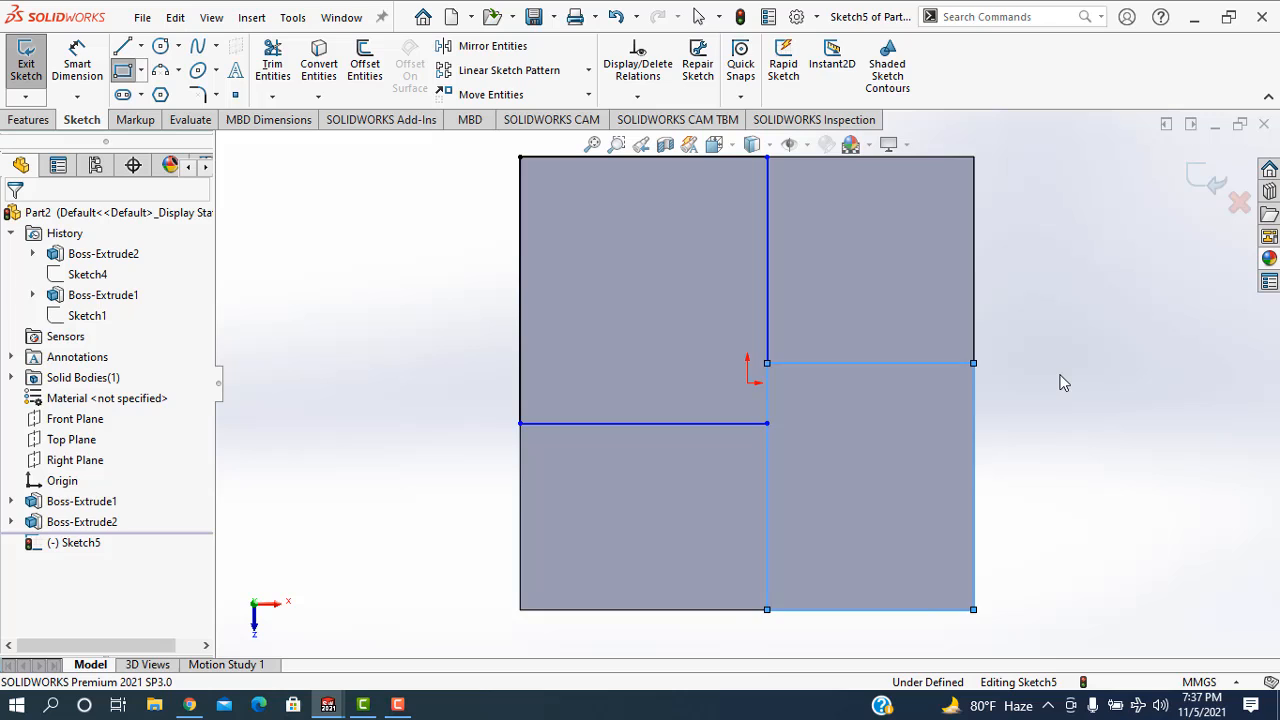
Step: Dimension the outer vertical side of the back-left rectangle to 30 mm
left_click(77, 62)
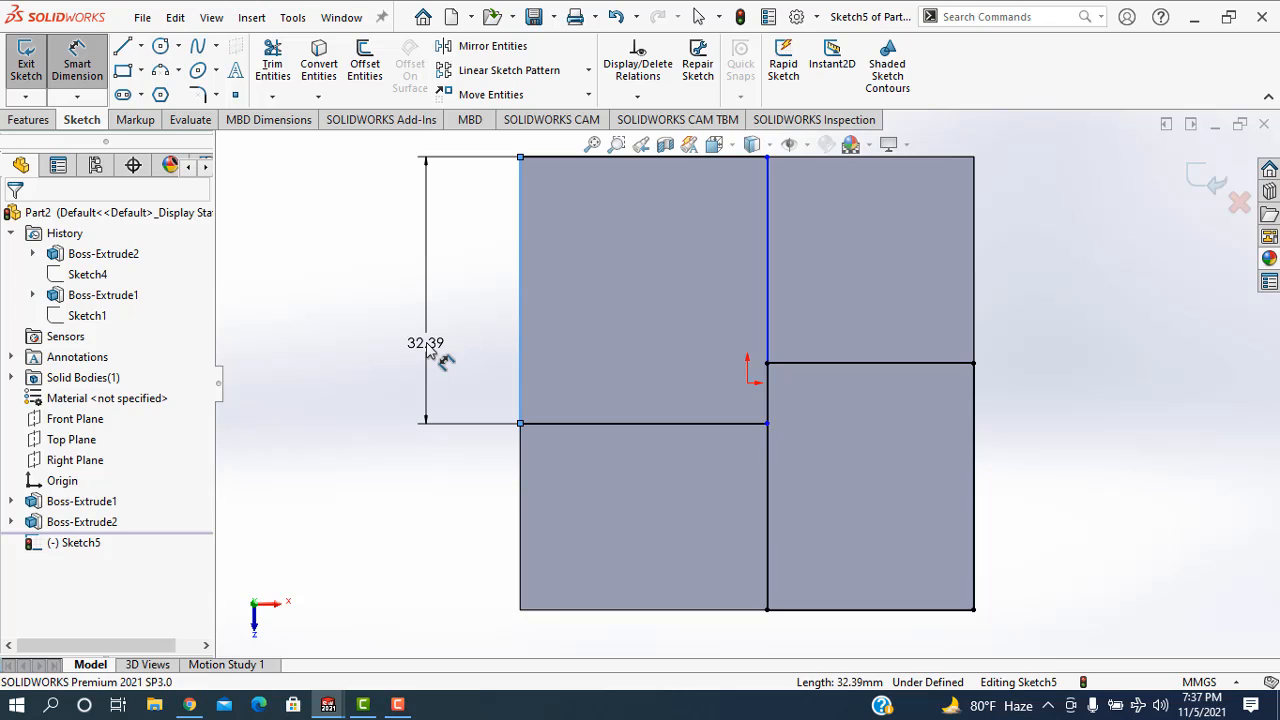
double_click(427, 345)
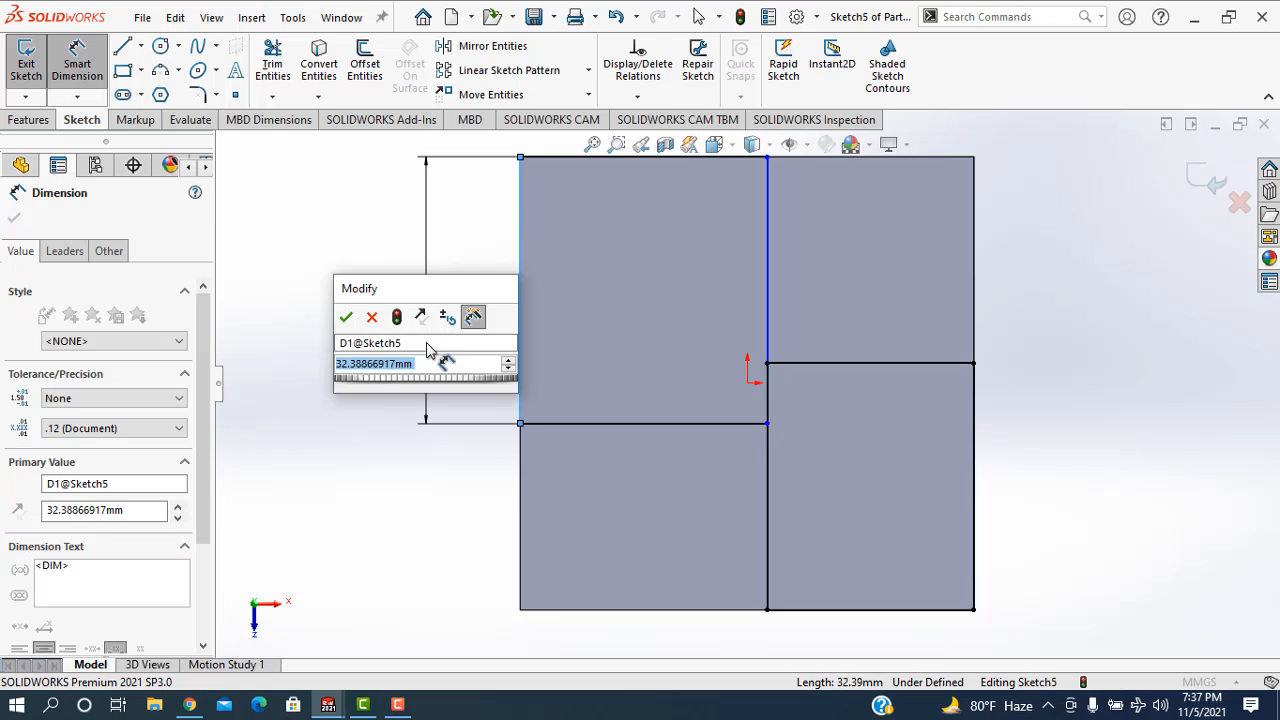
type("30")
key("Return")
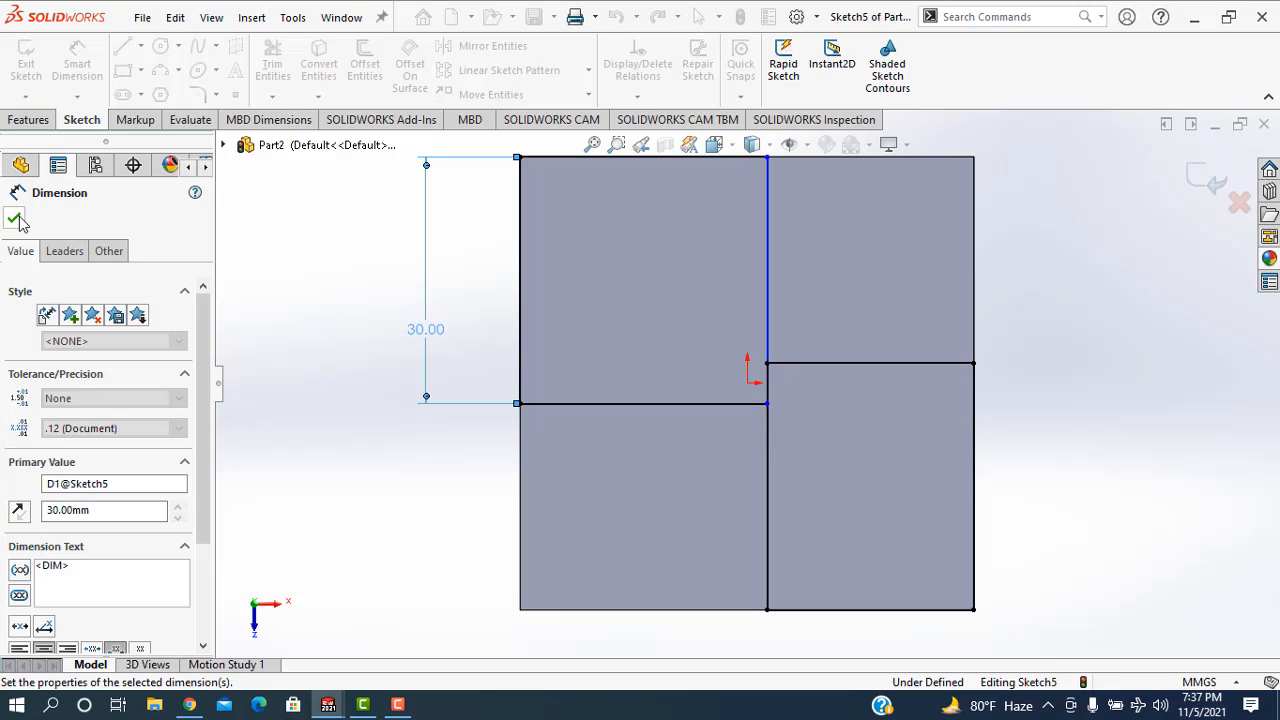
left_click(15, 219)
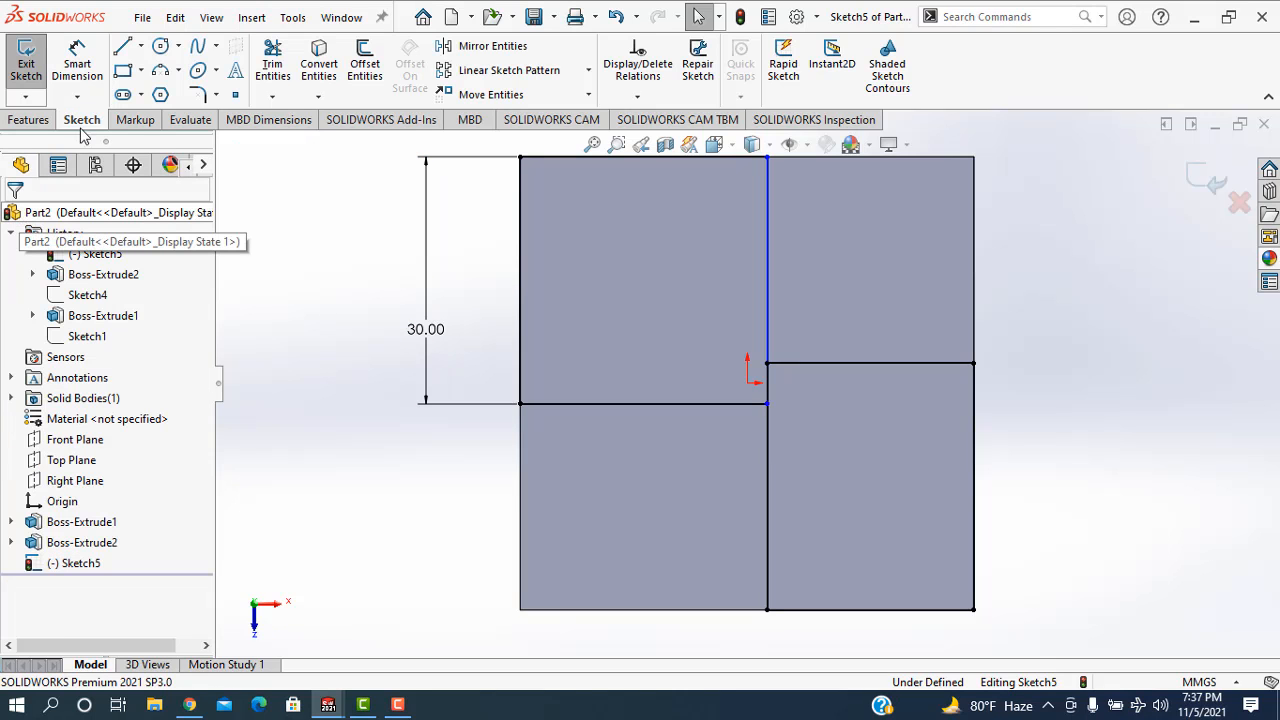
Step: Trim the segment shared by the two rectangles and extrude the joined profile as a blind boss 5 mm deep
left_click(272, 62)
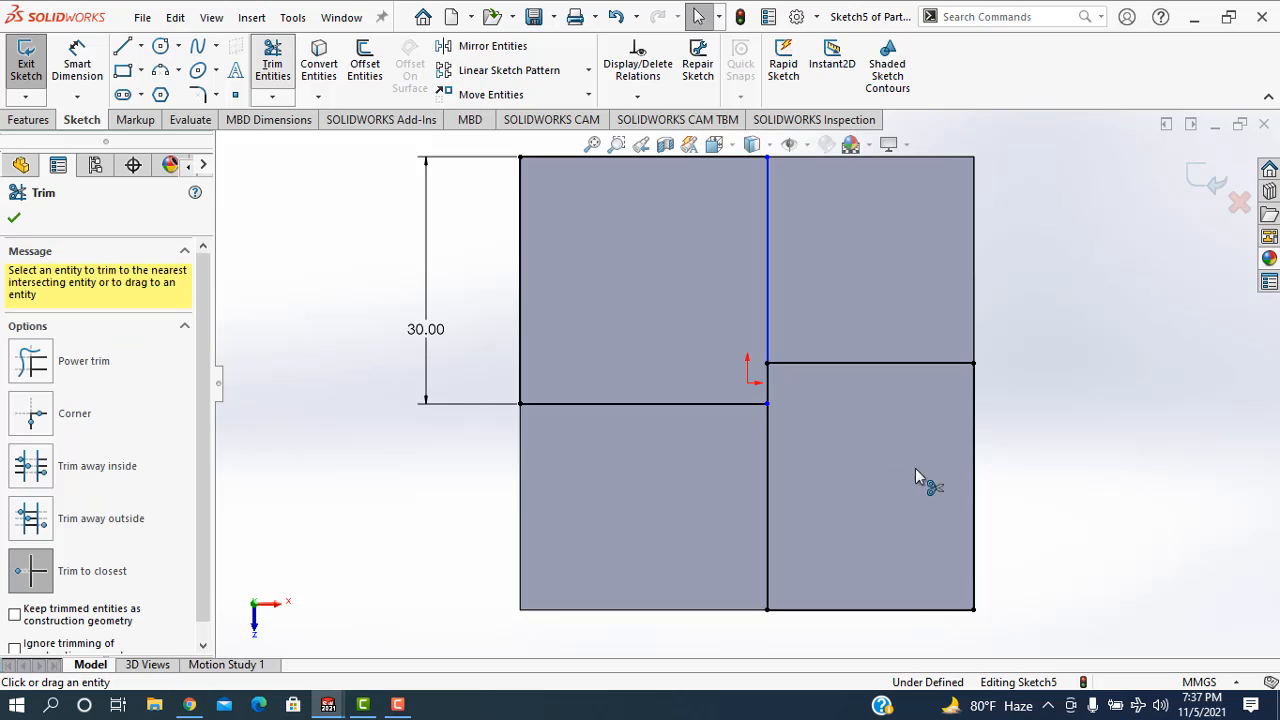
left_click(769, 384)
left_click(1220, 190)
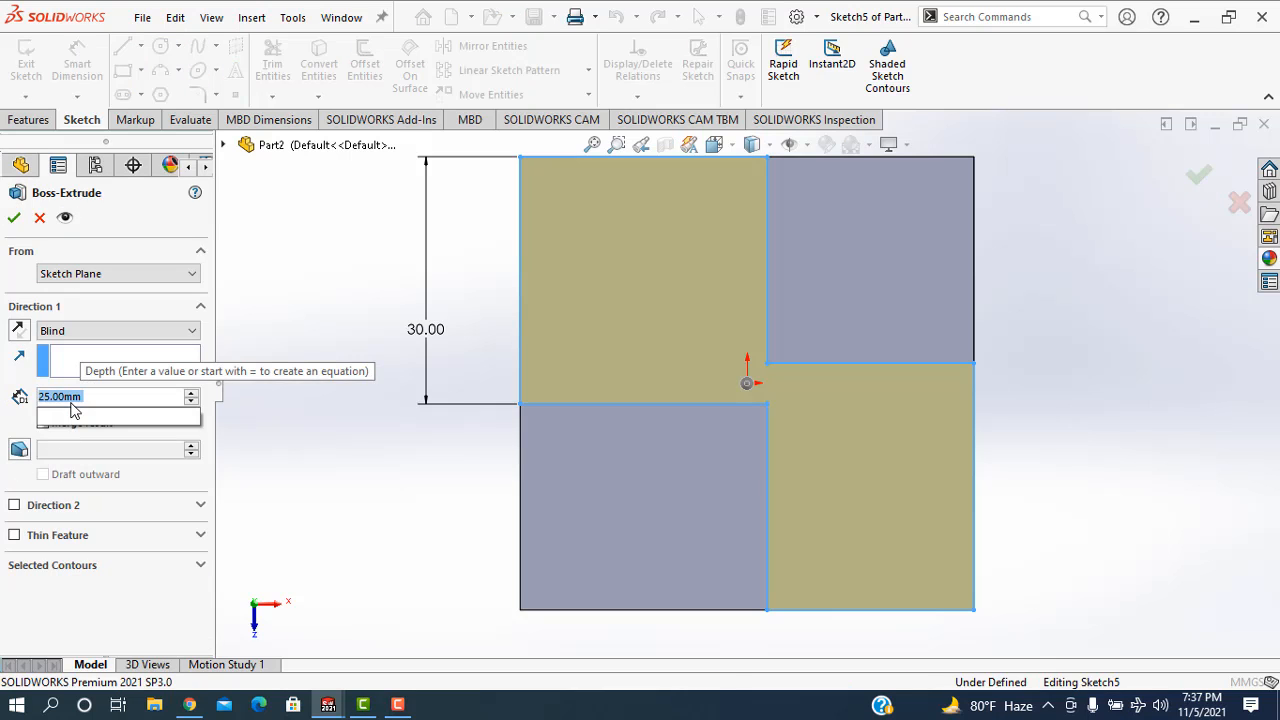
type("5")
left_click(16, 226)
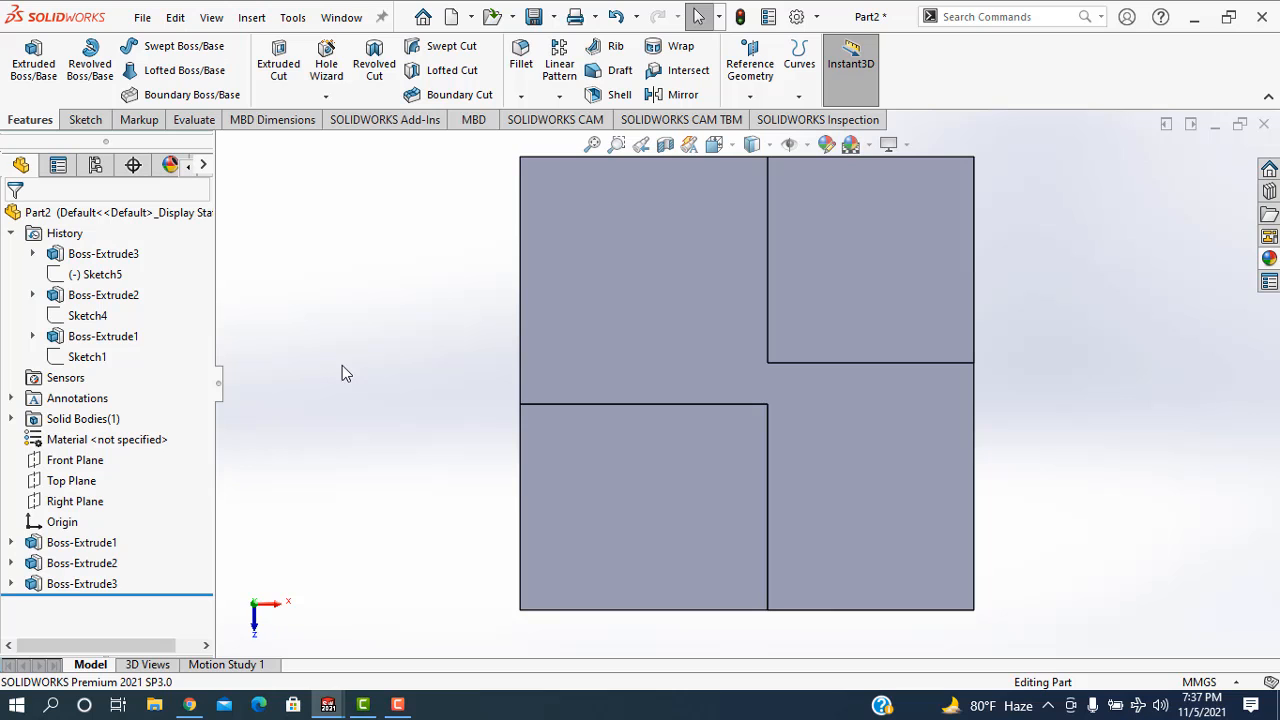
Step: Show the finished block in isometric view with the Hidden Lines Removed display style
key("ctrl+7")
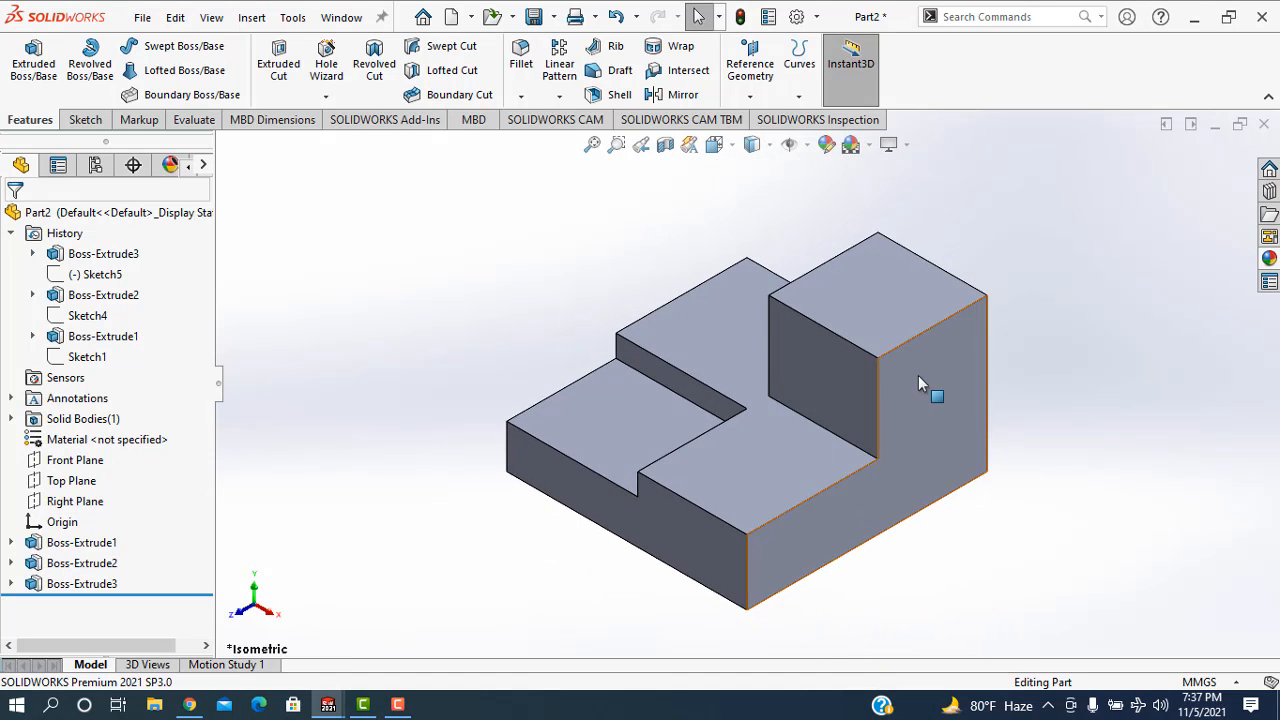
left_click(770, 146)
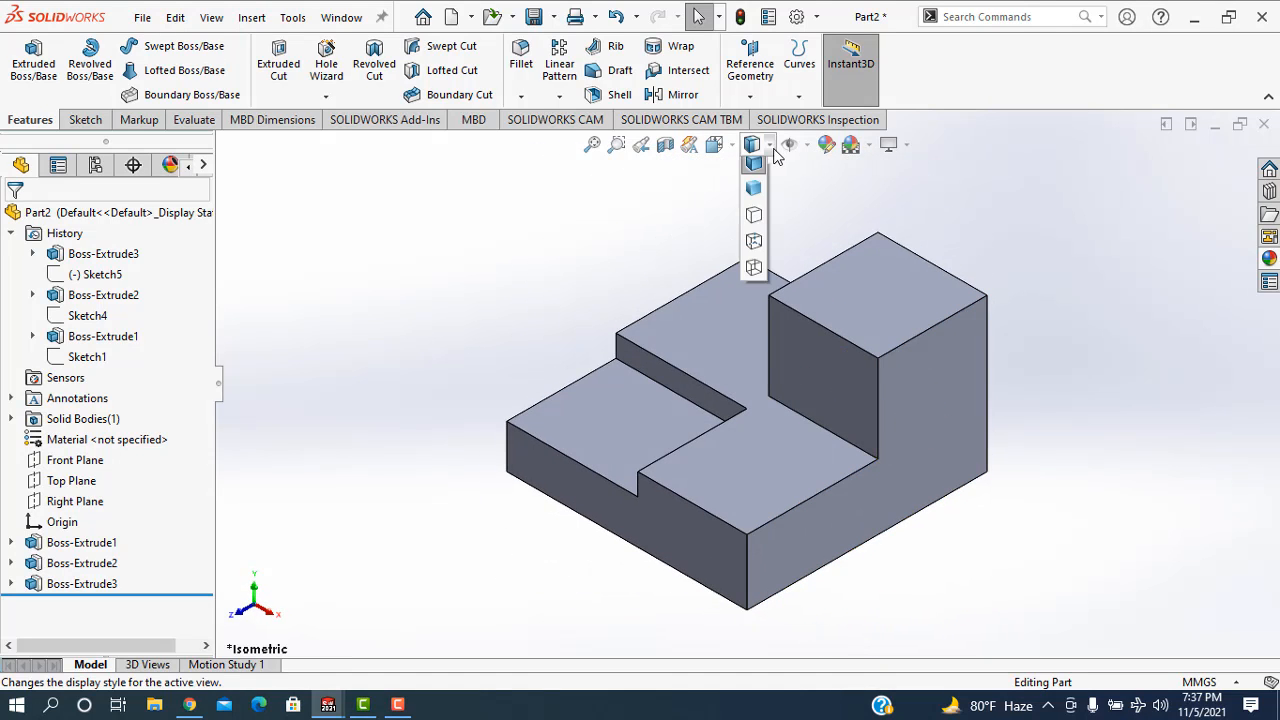
left_click(756, 226)
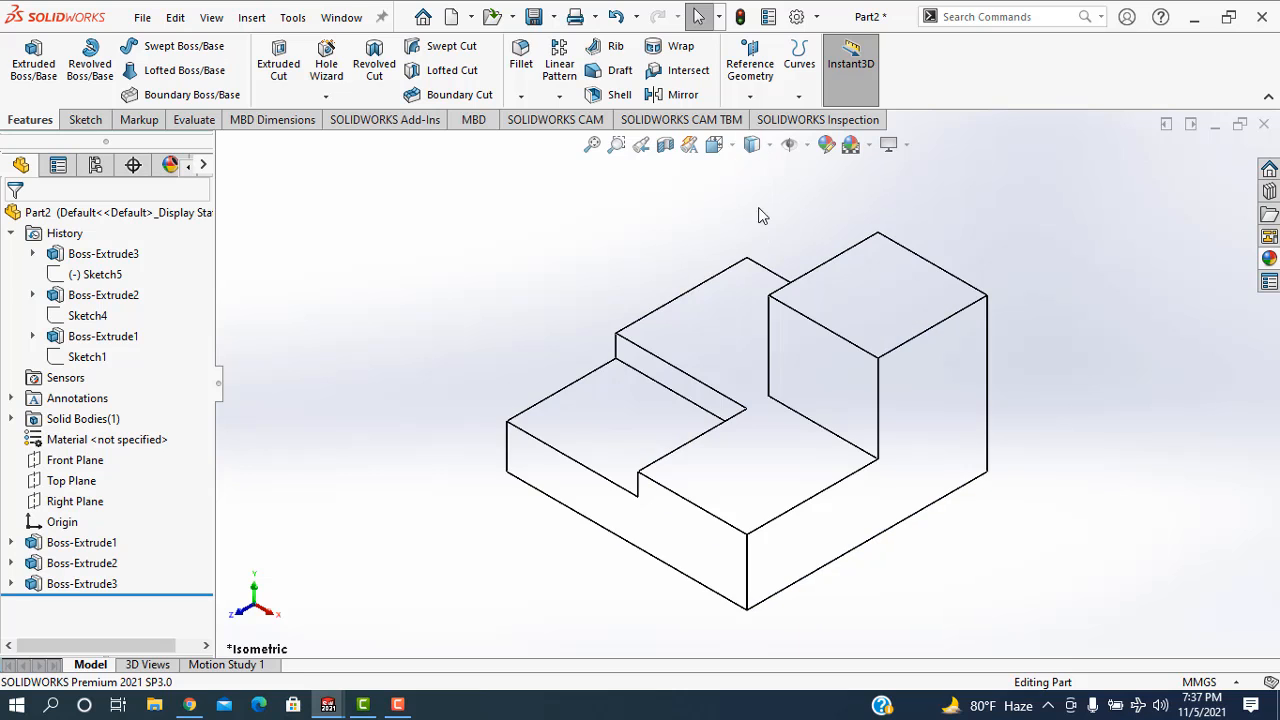
Step: Inspect the block in the standard Front, Right and Top views in turn
left_click(733, 148)
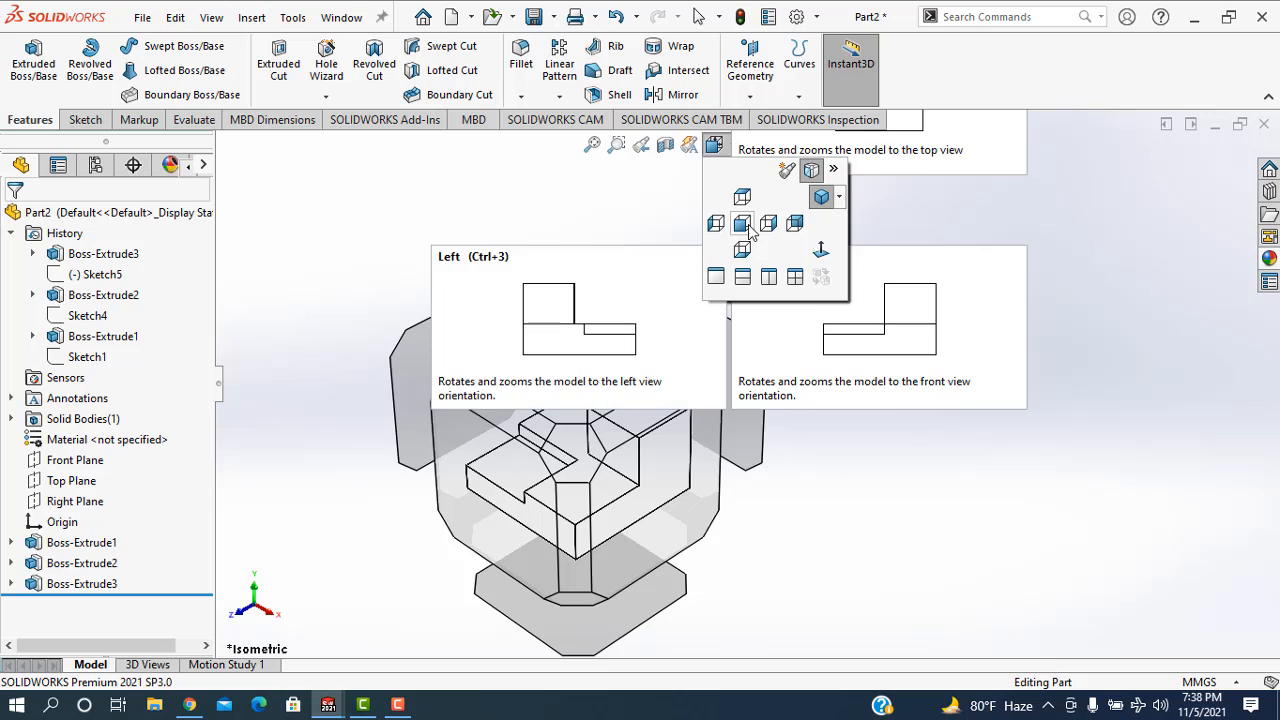
left_click(748, 225)
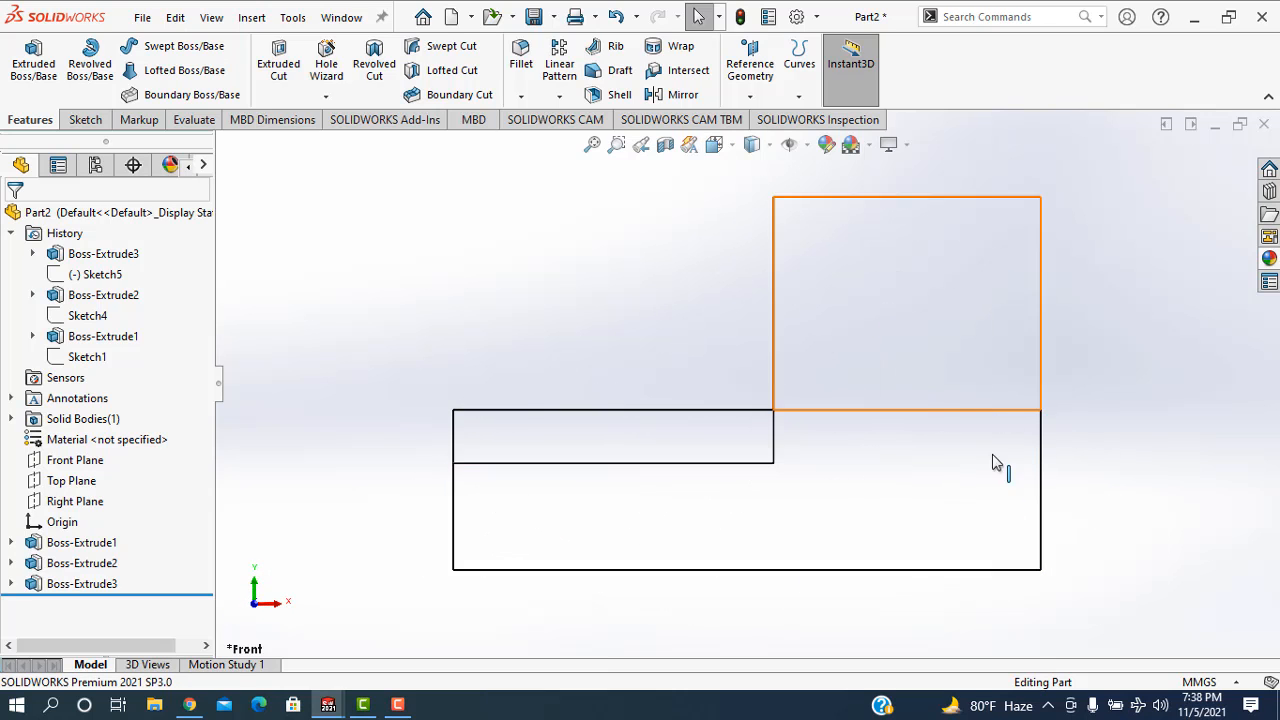
left_click(737, 148)
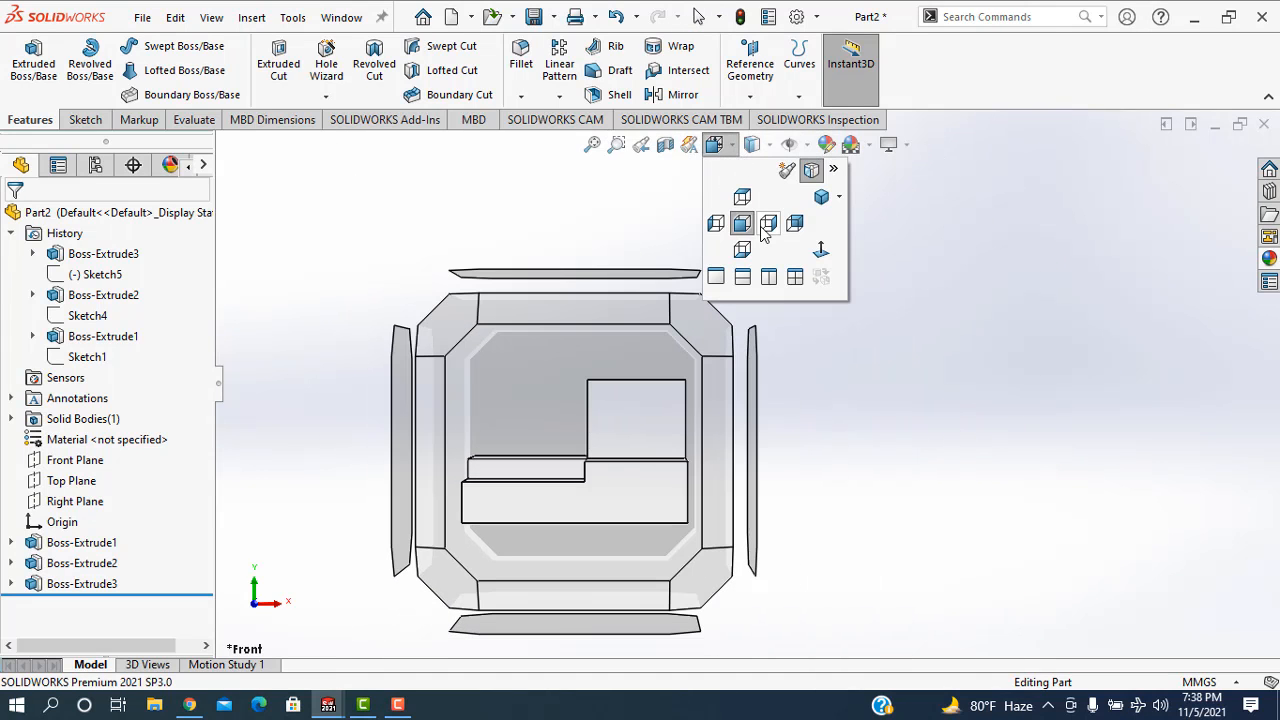
left_click(768, 224)
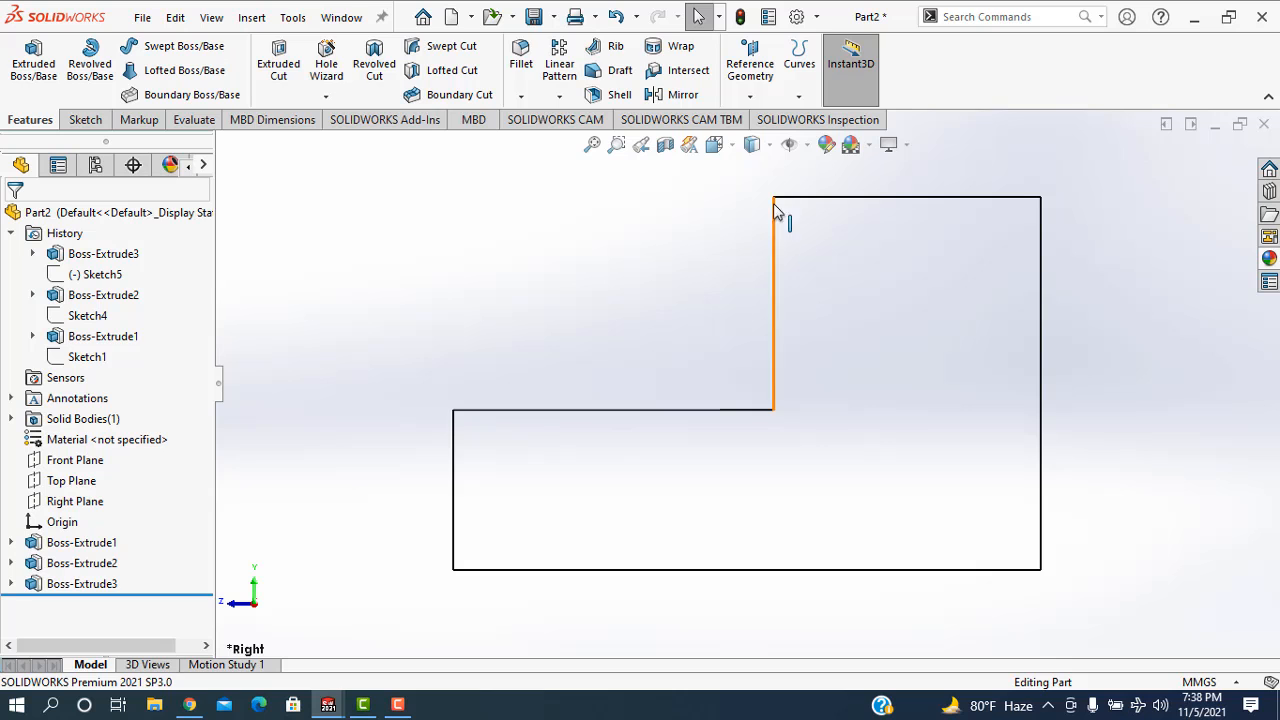
left_click(728, 147)
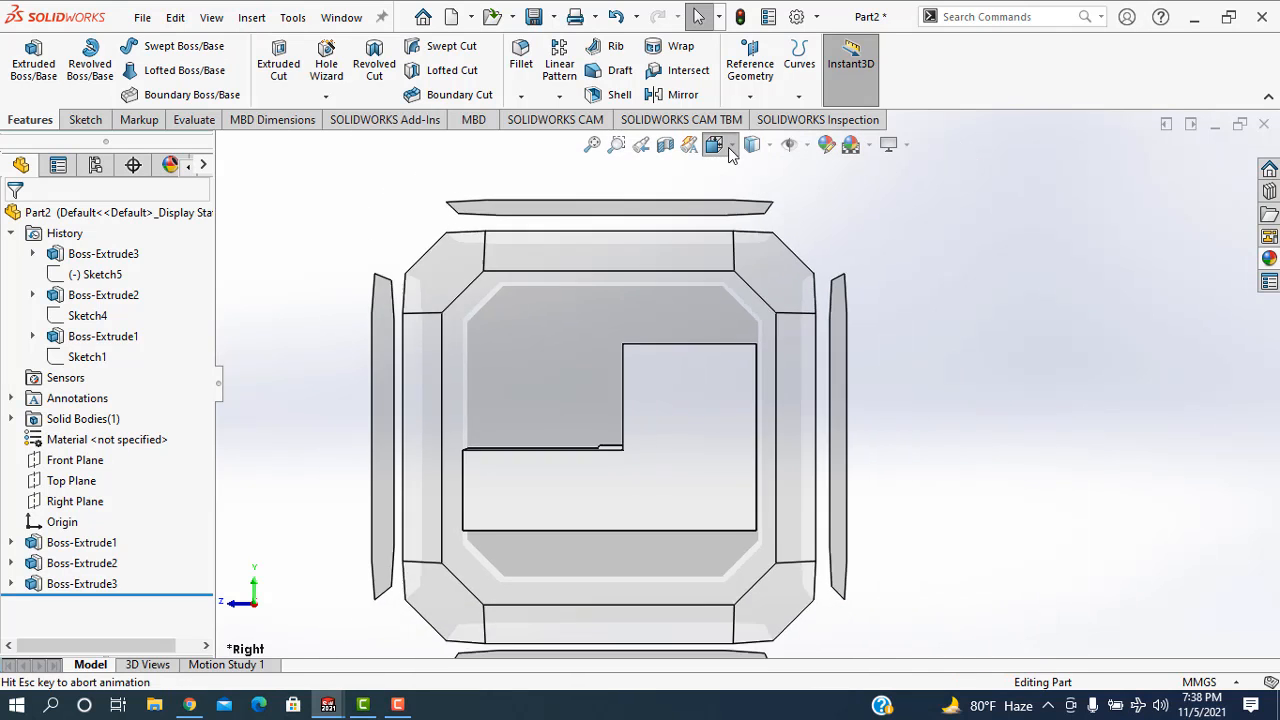
left_click(743, 197)
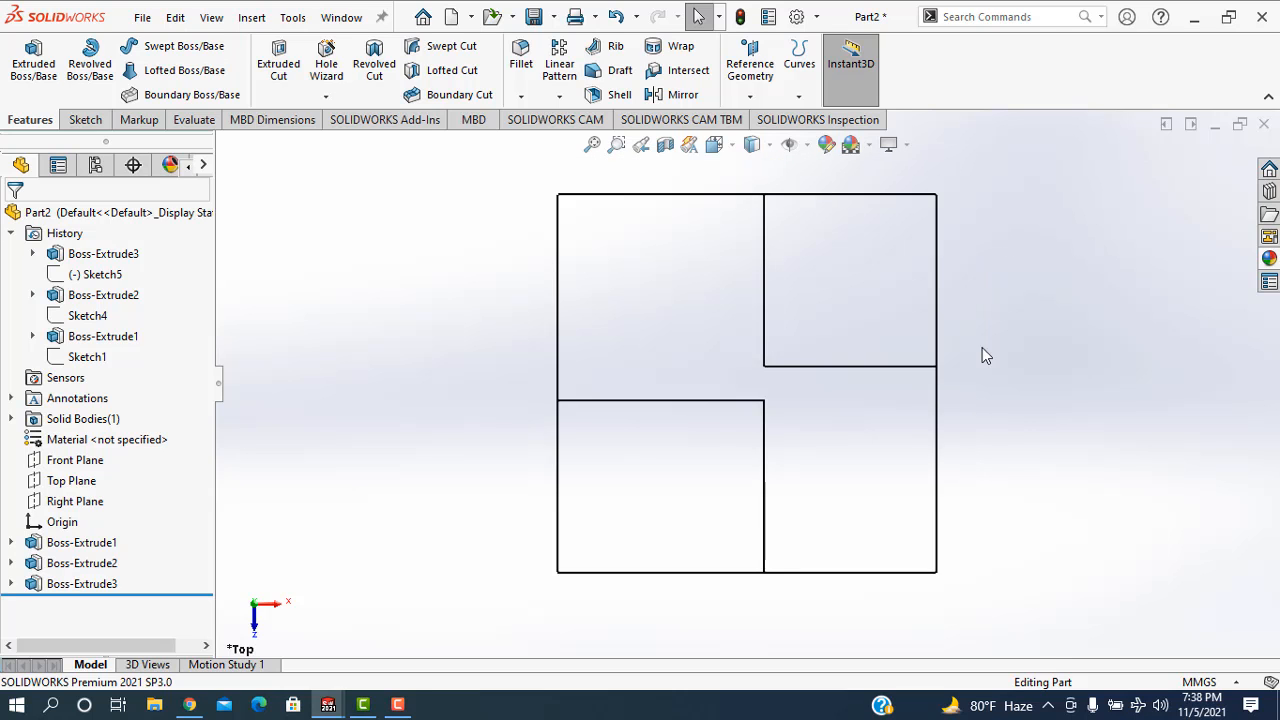
Step: Compare the block's side profiles by viewing it from the Front, Left and Right
left_click(737, 146)
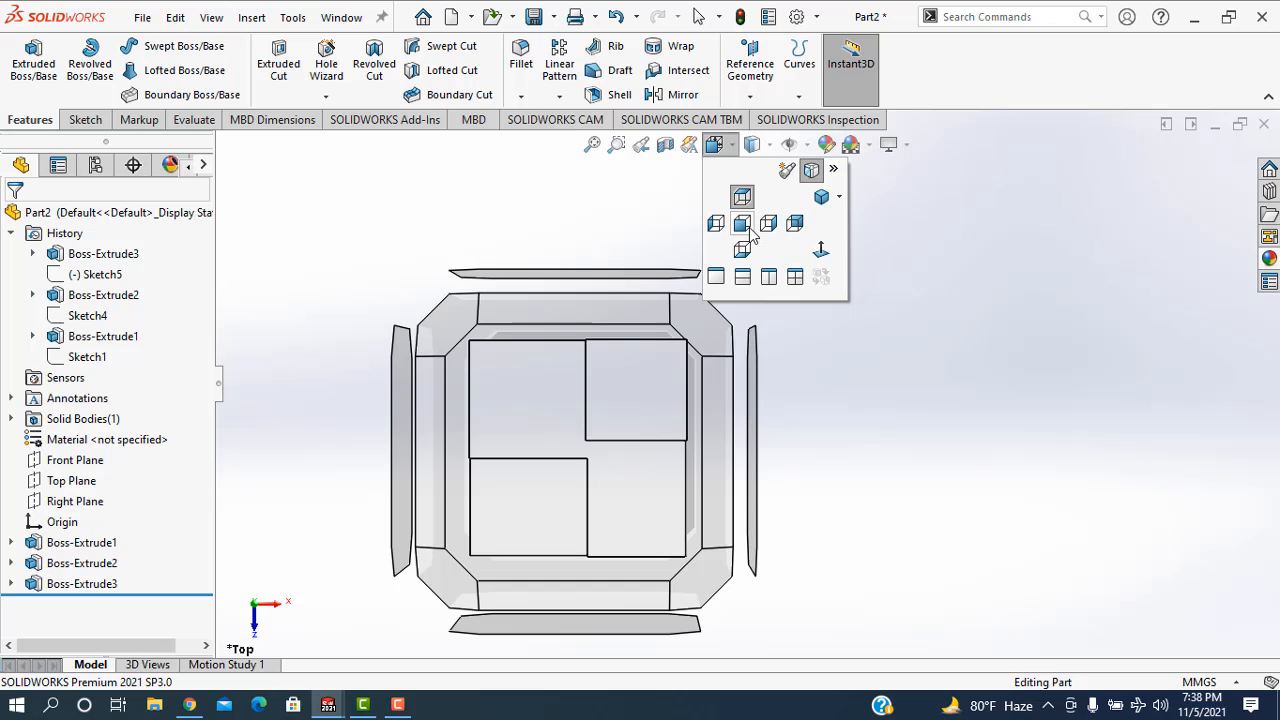
left_click(749, 227)
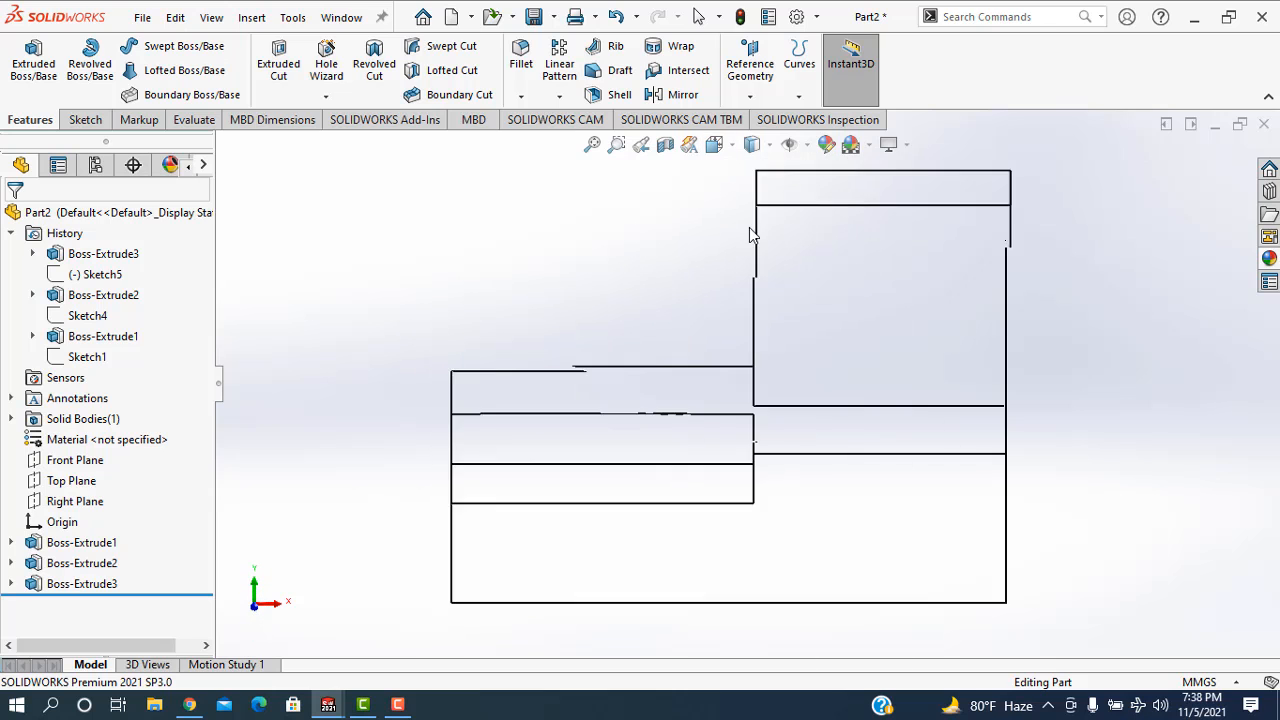
left_click(737, 146)
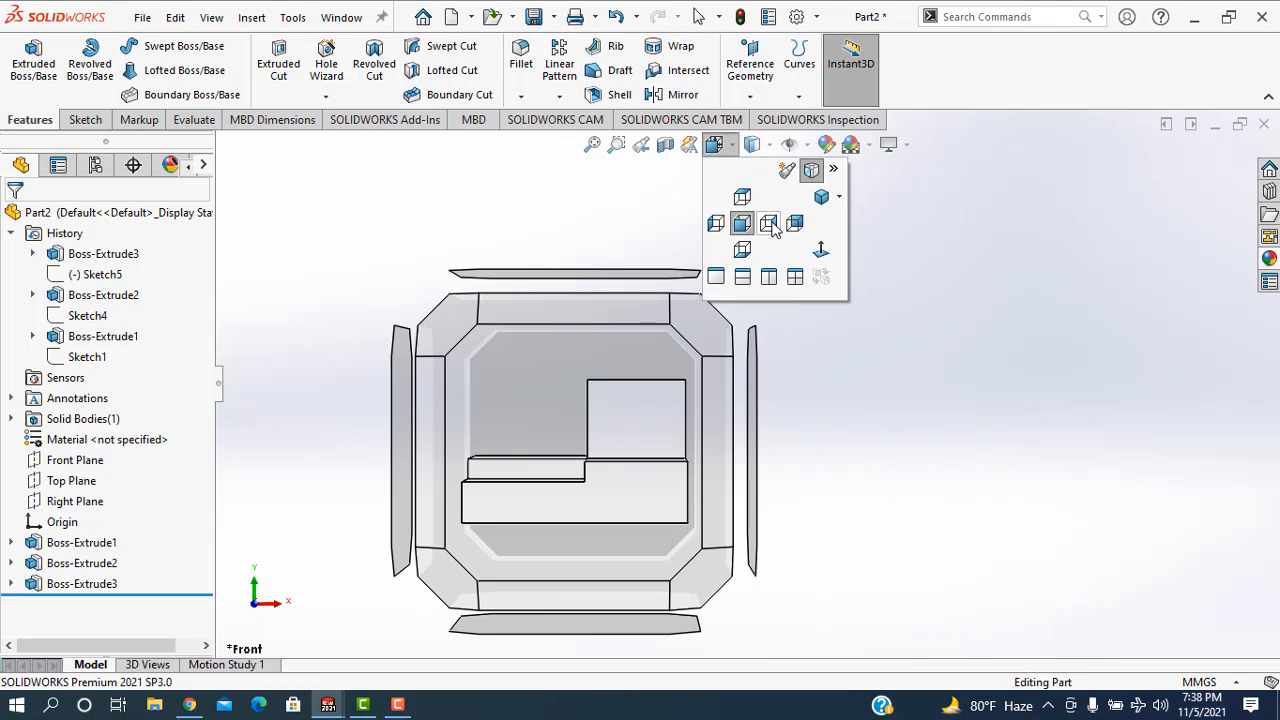
left_click(718, 226)
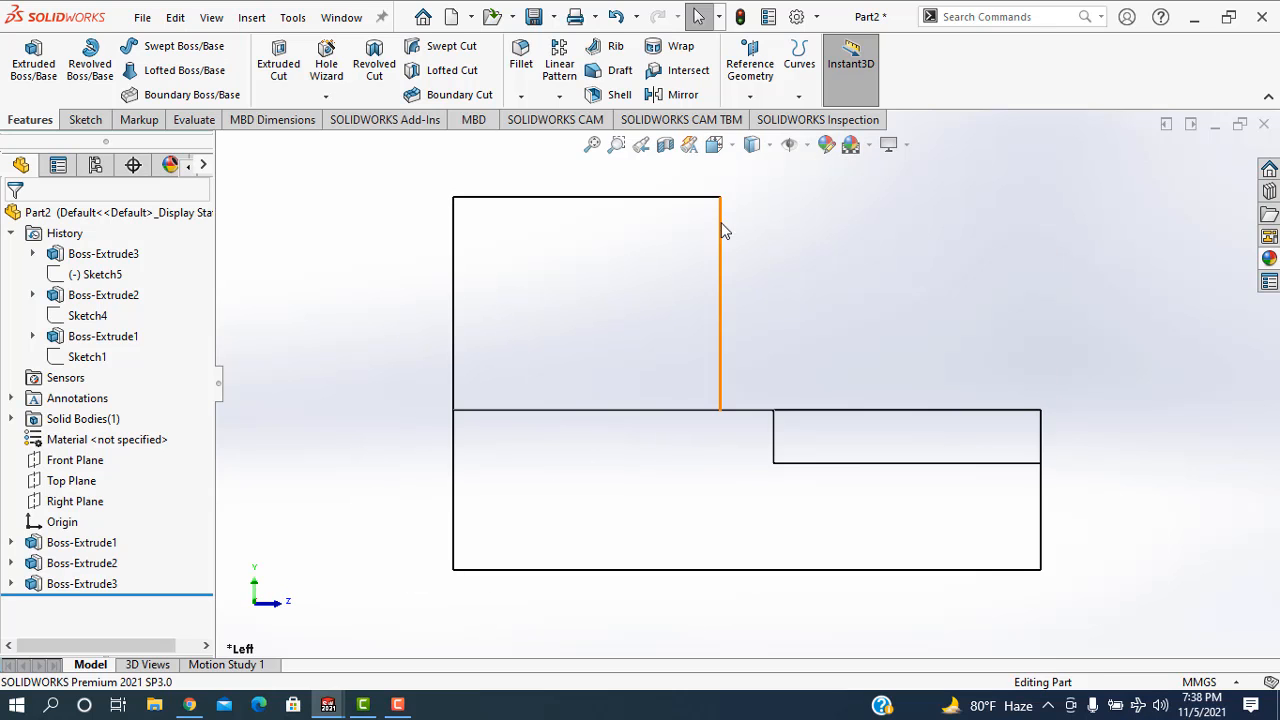
left_click(737, 146)
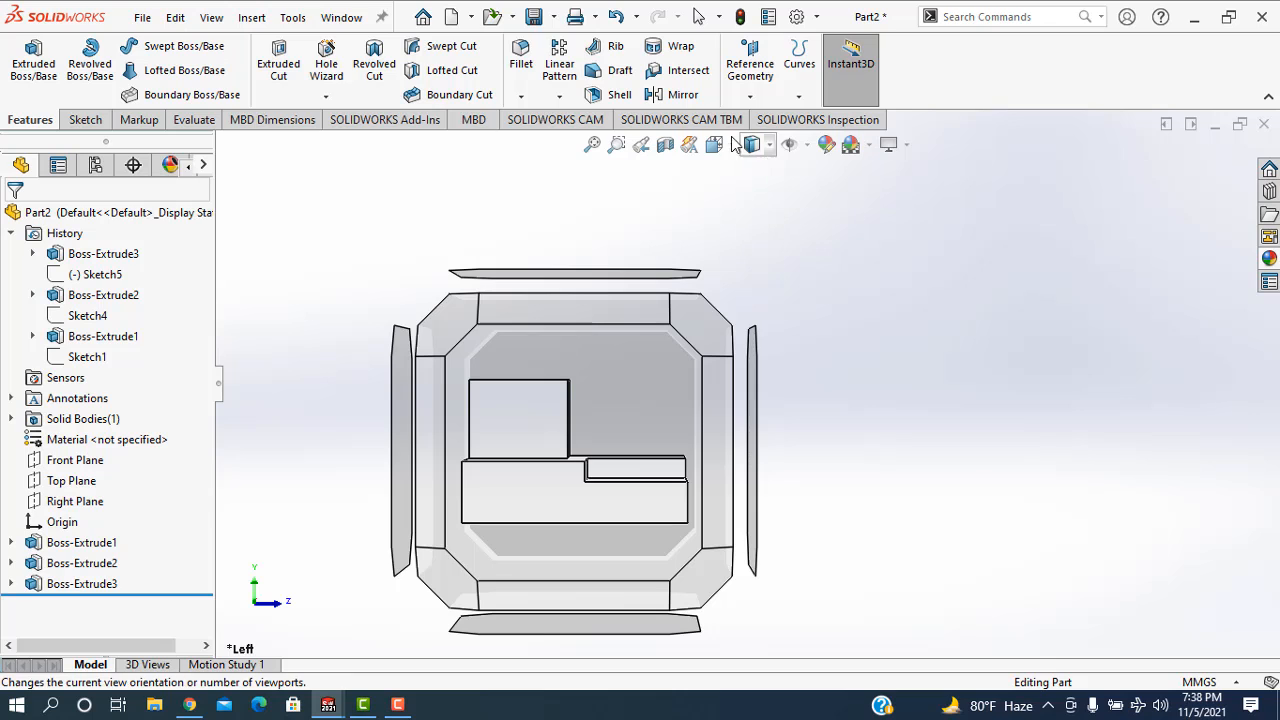
left_click(737, 146)
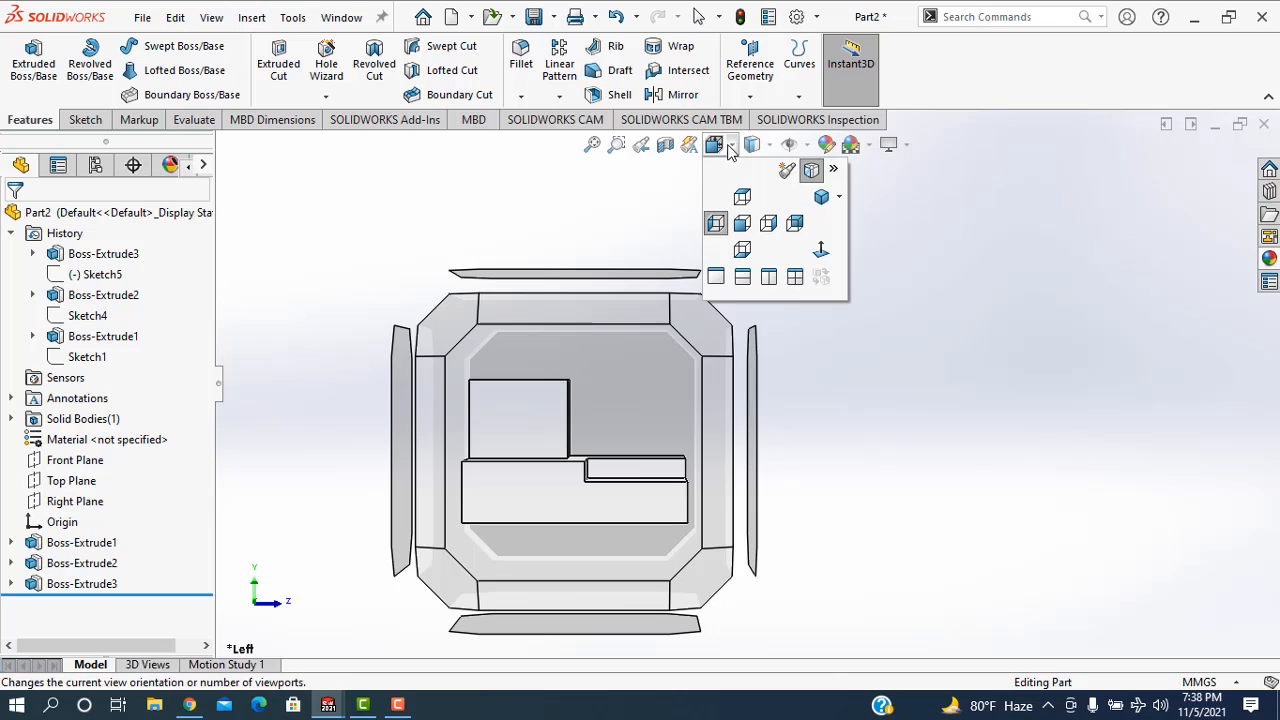
left_click(773, 221)
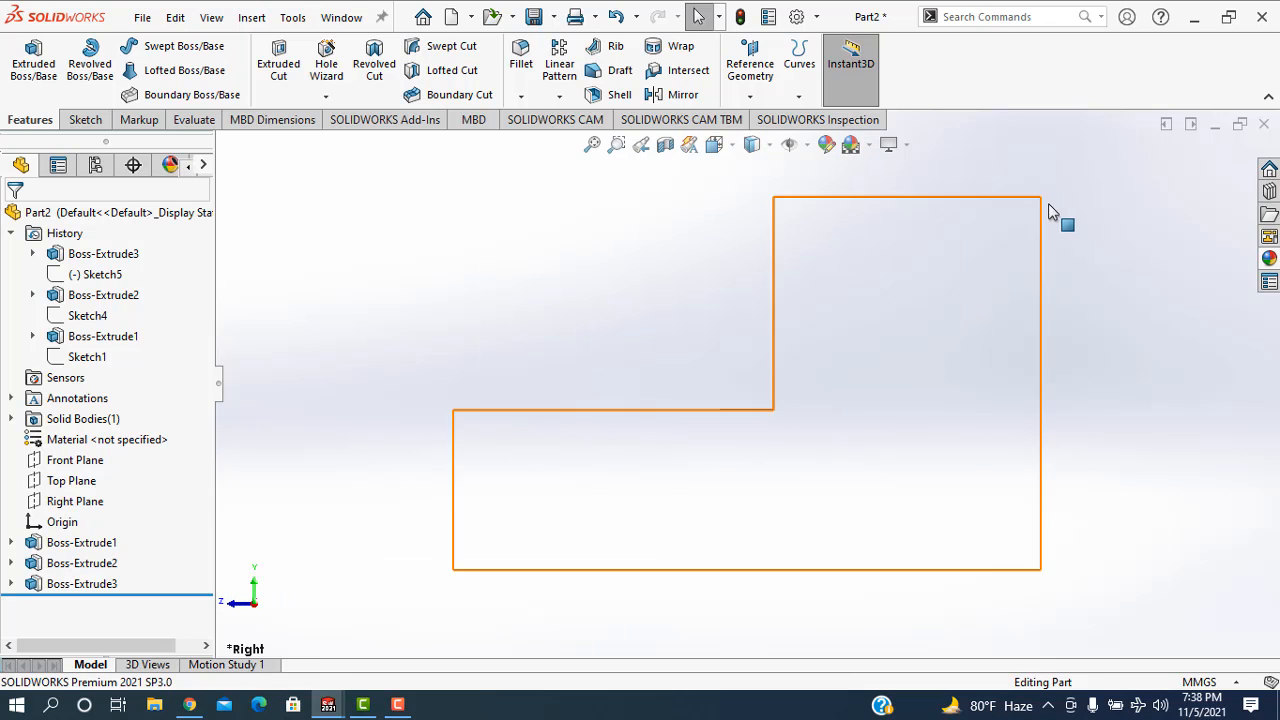
Step: Return the block to isometric view and set its display style to Shaded With Edges
left_click(736, 146)
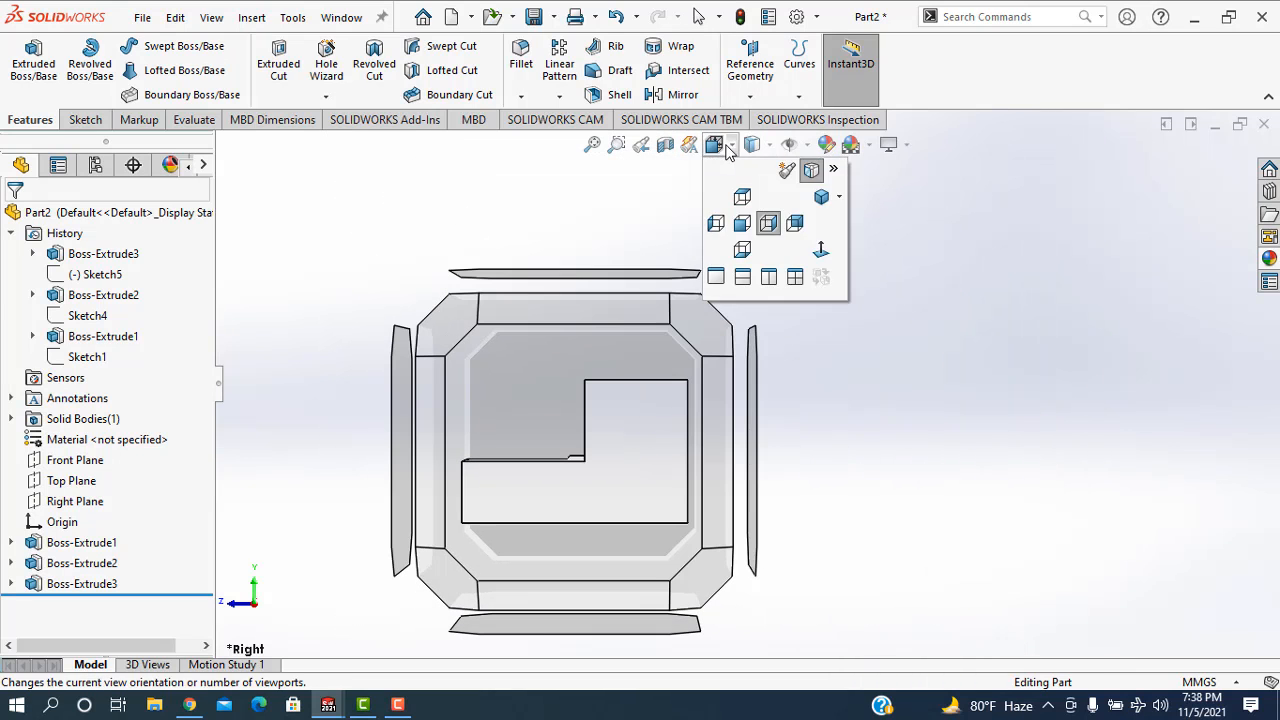
left_click(733, 146)
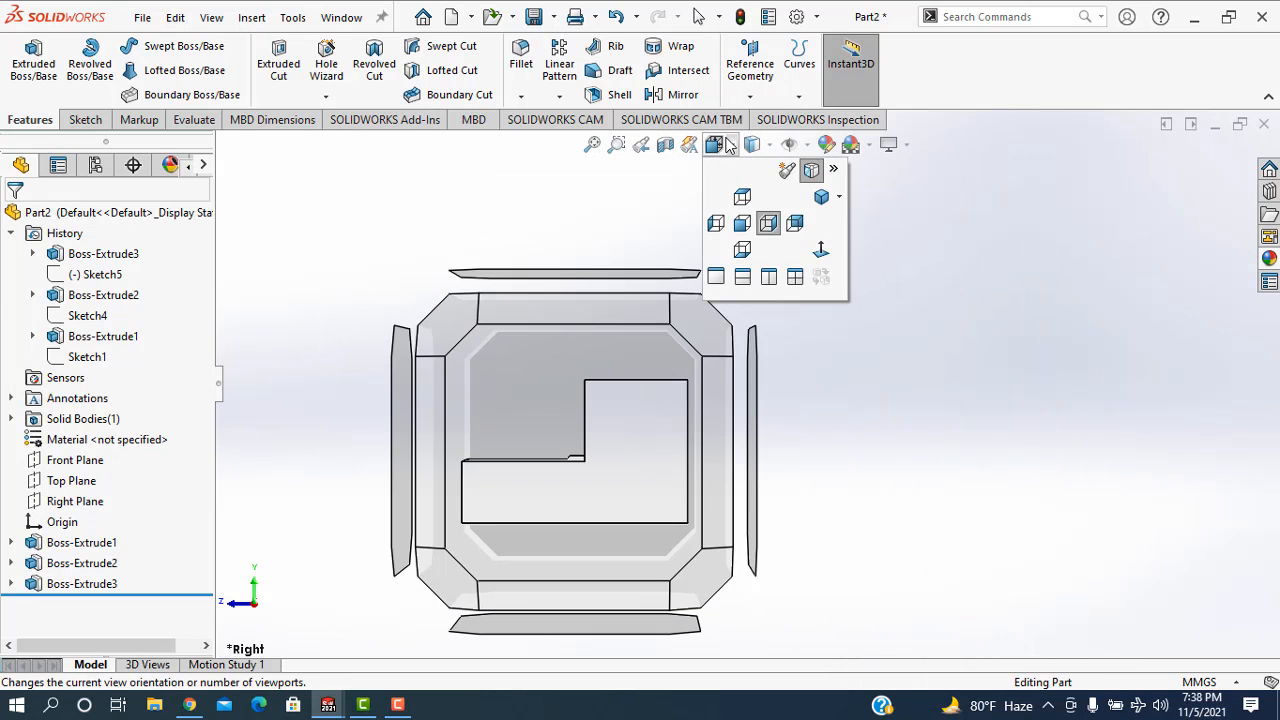
left_click(821, 196)
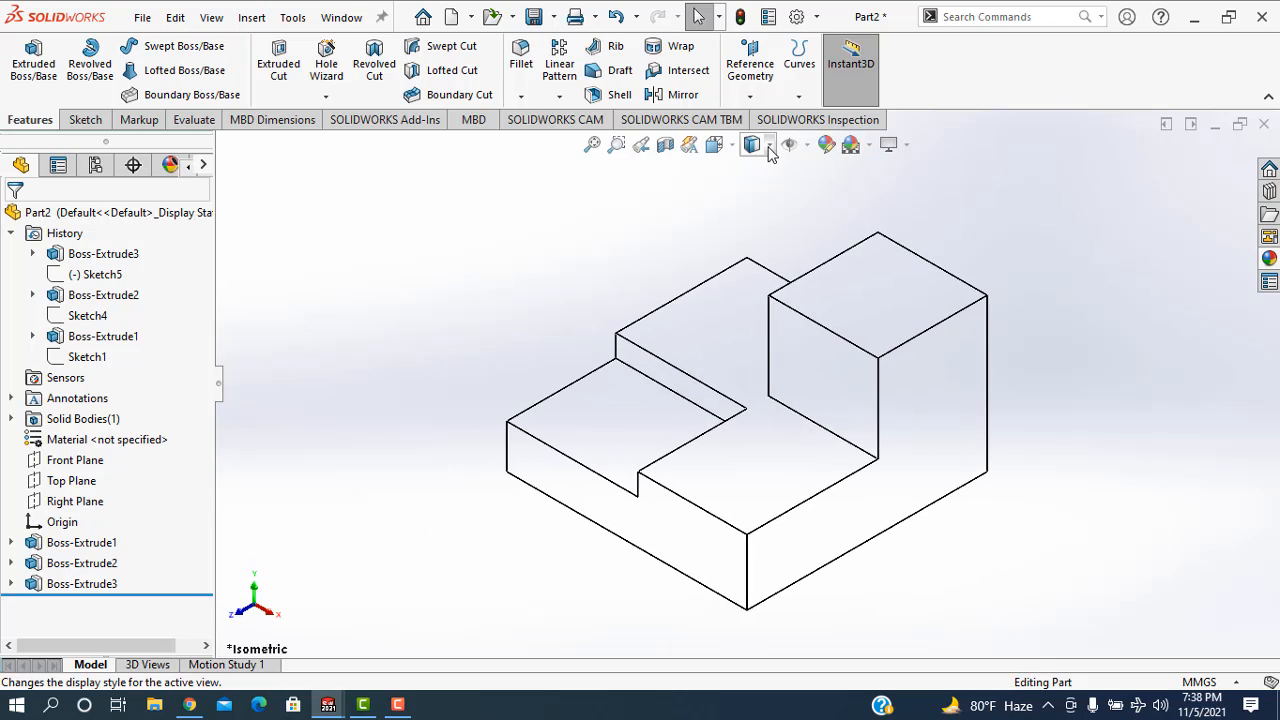
mouse_move(770, 148)
left_click(754, 171)
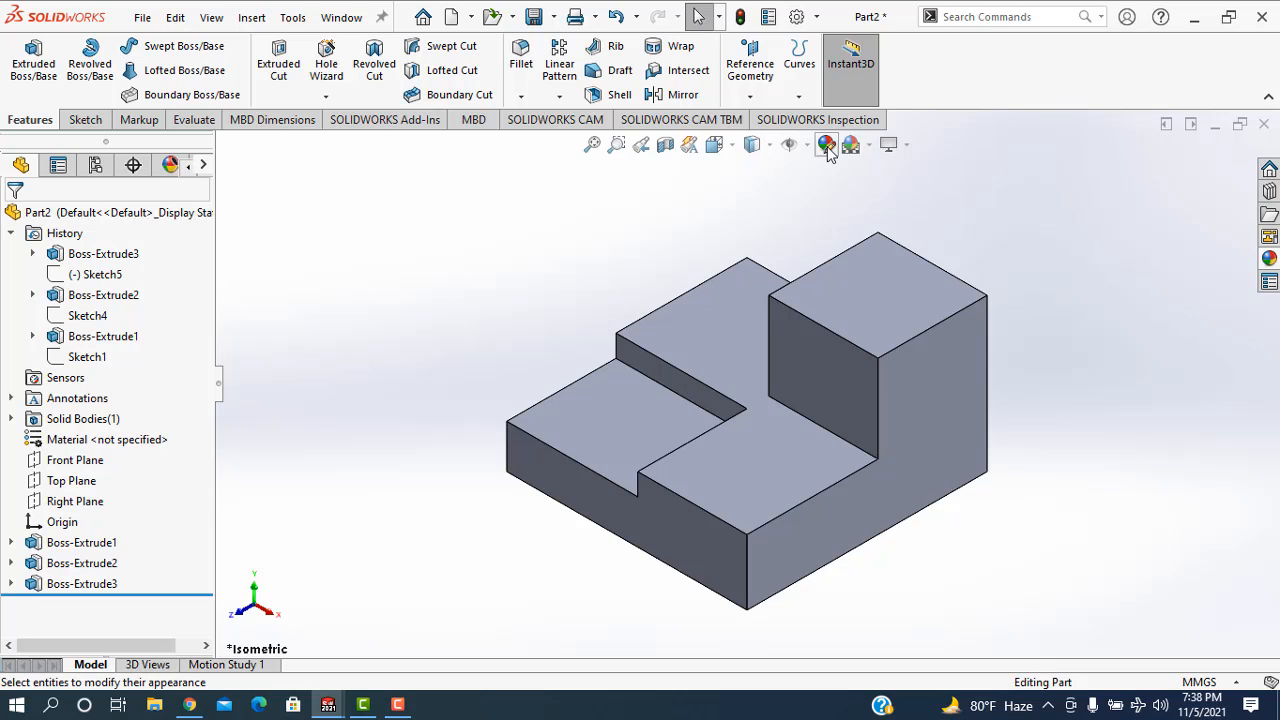
Step: Apply the polished brass appearance from the Metal category to the whole part
left_click(826, 146)
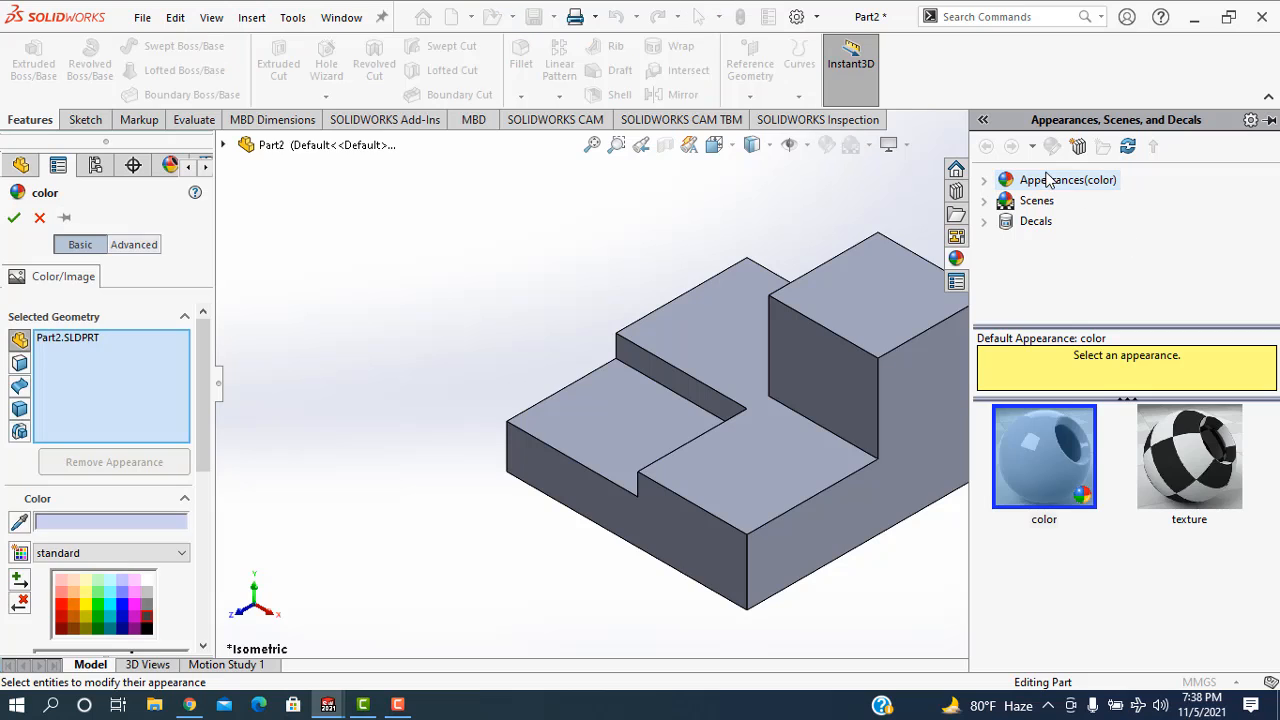
left_click(1050, 185)
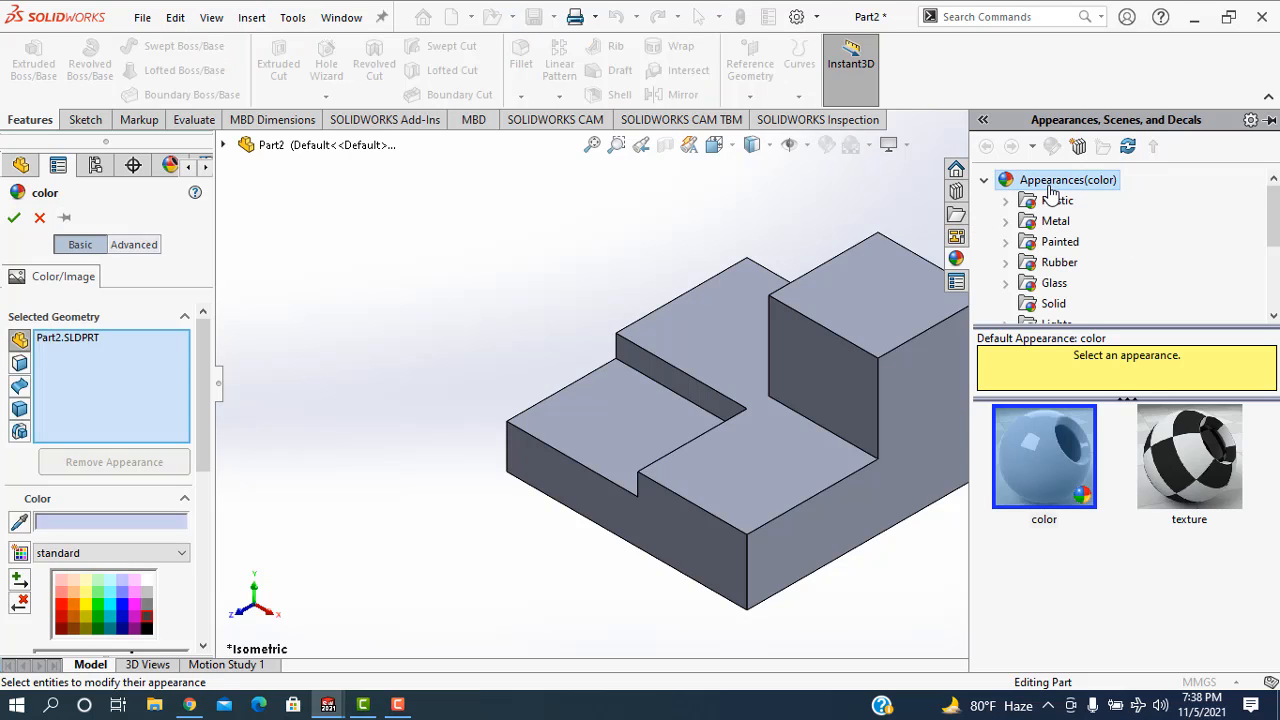
left_click(1007, 222)
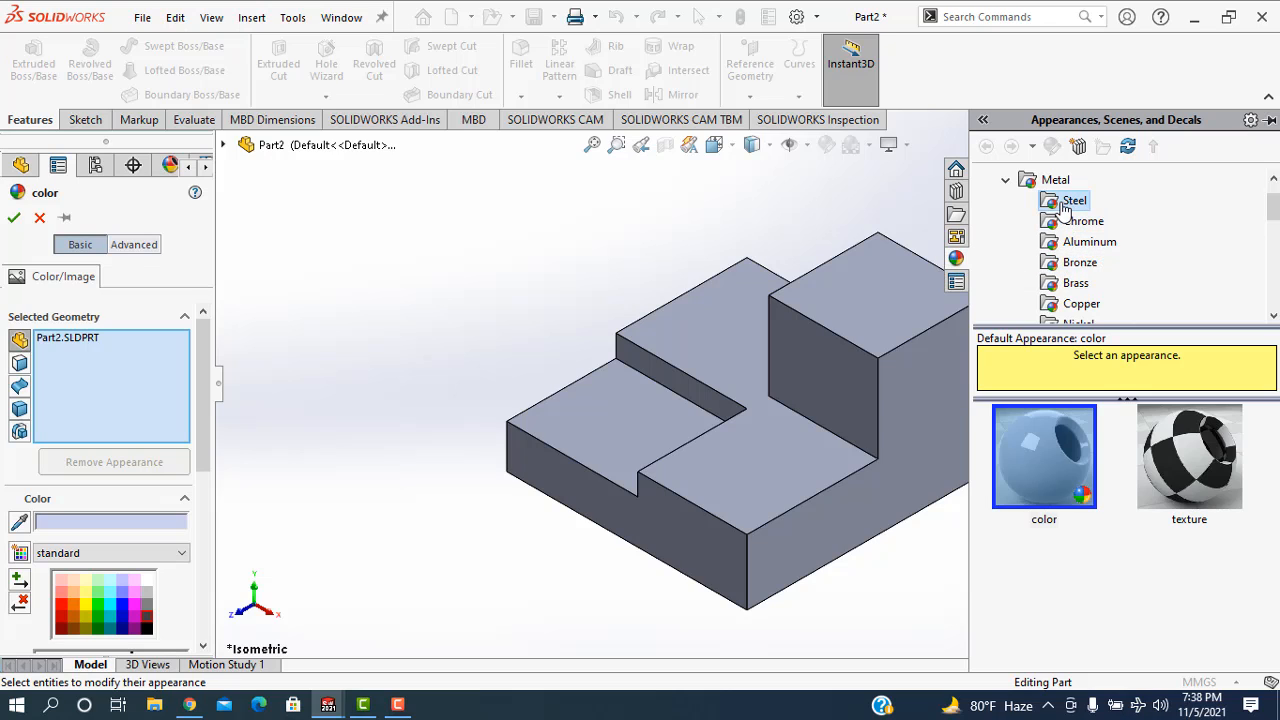
left_click(1066, 201)
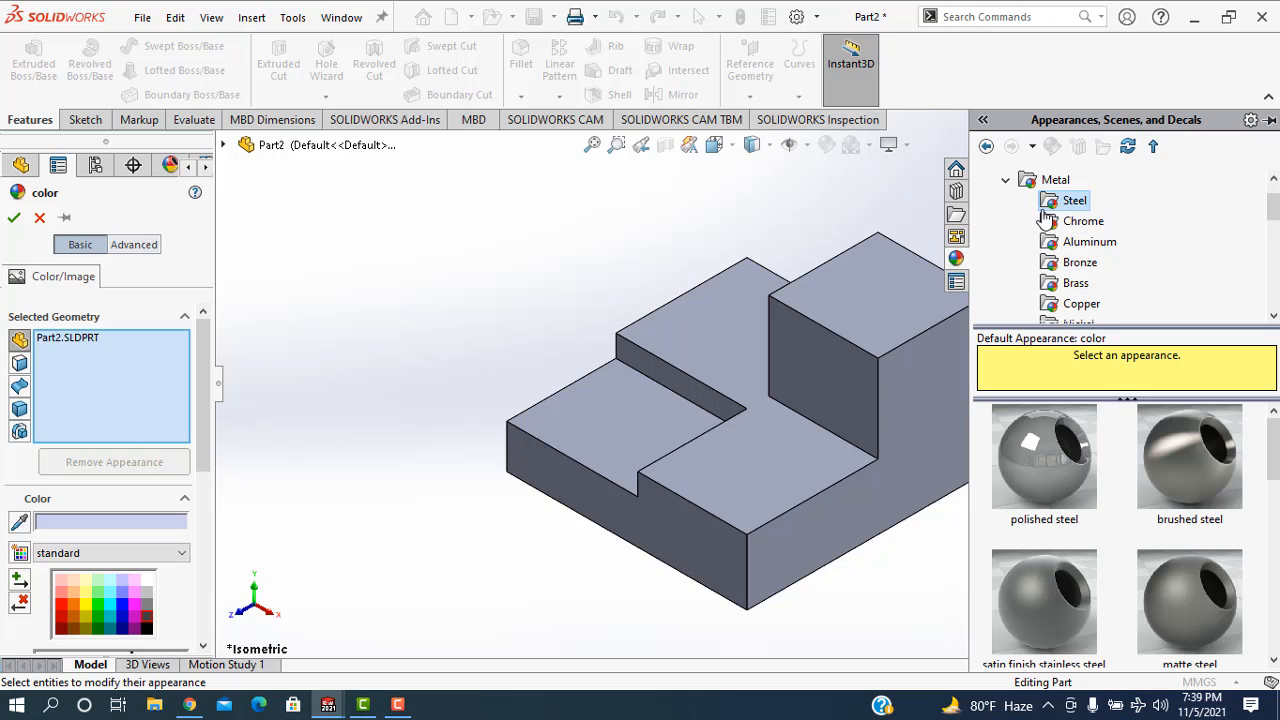
left_click(1072, 285)
left_click(1048, 497)
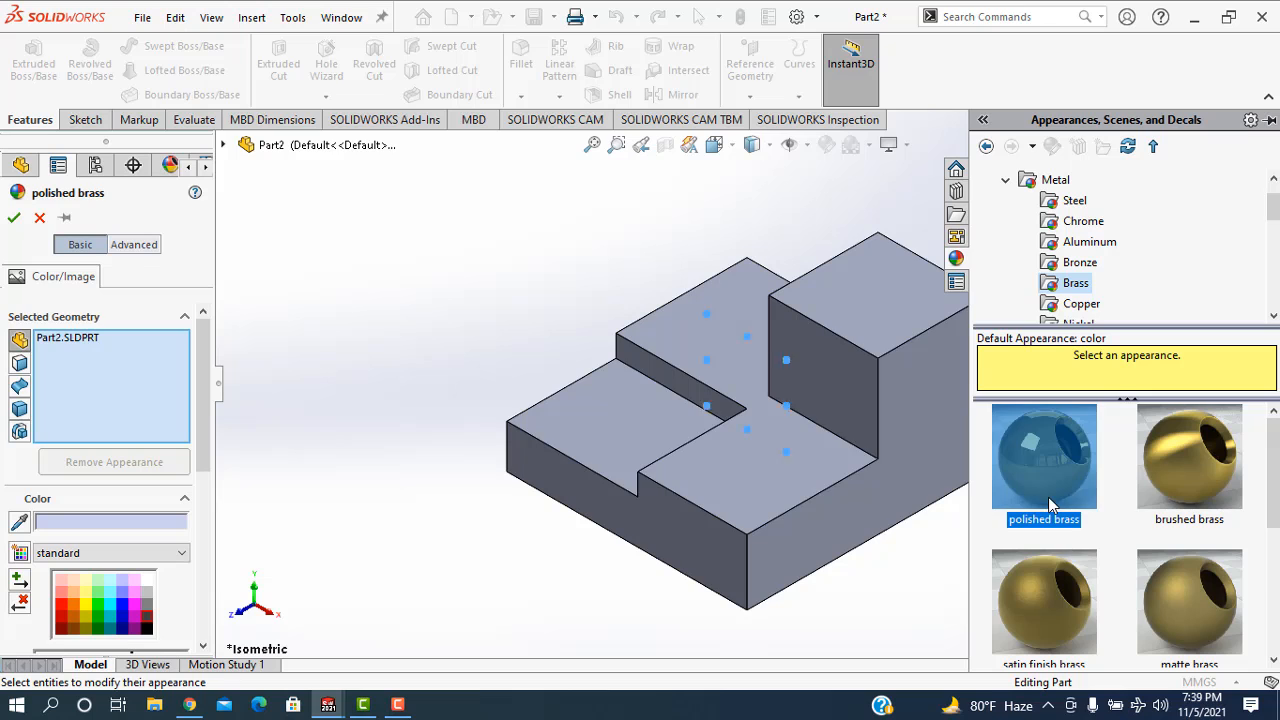
left_click(13, 224)
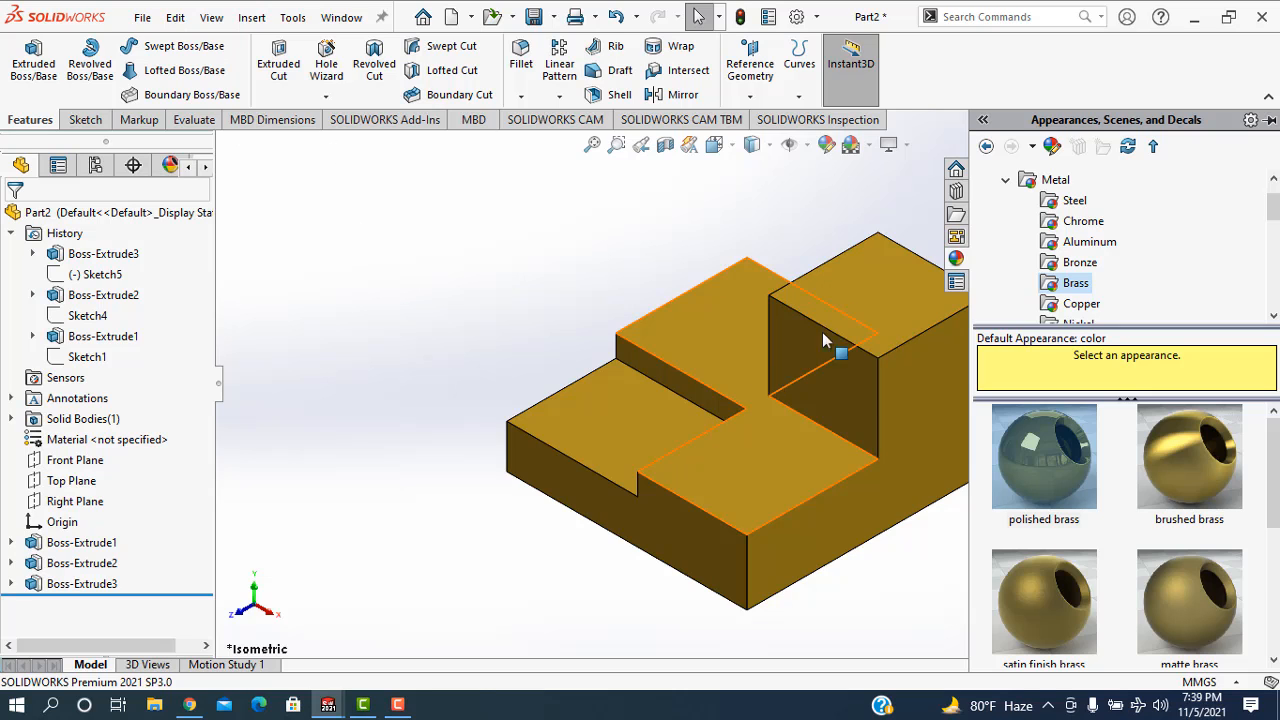
left_click(686, 192)
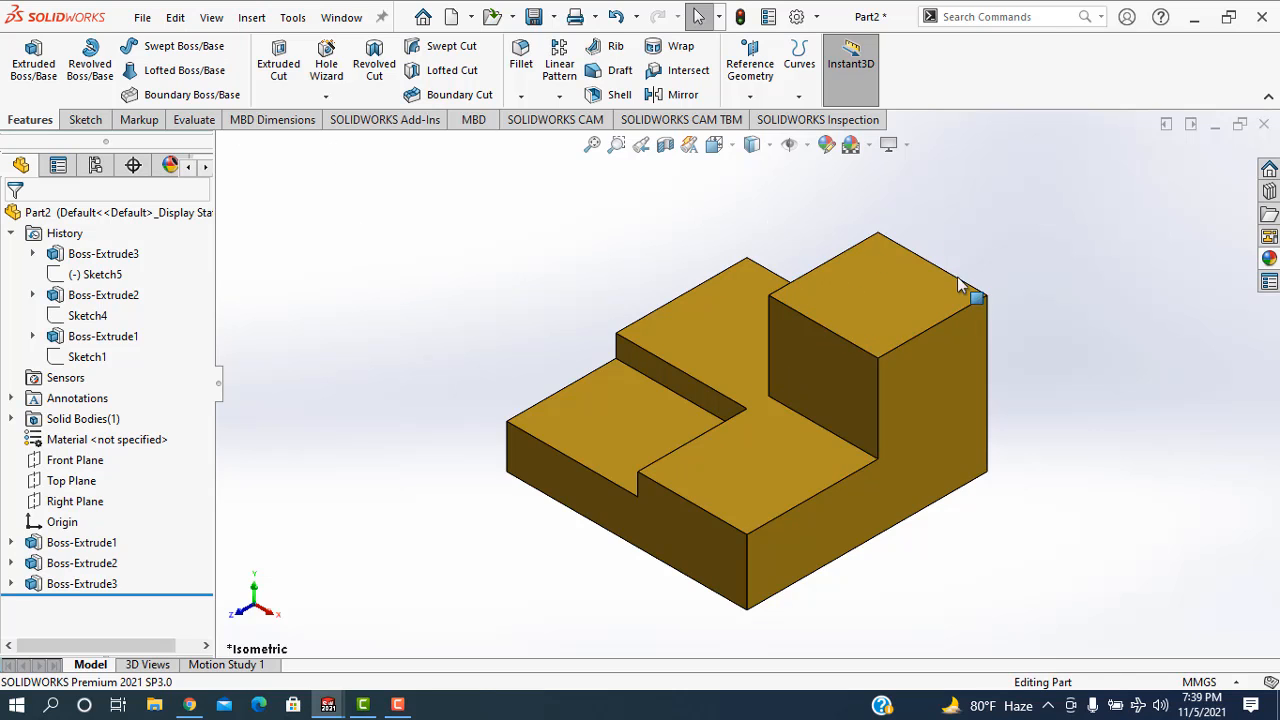
Step: Examine the mass properties of the part and of its solid body, including mass, volume and centre of mass
left_click(184, 122)
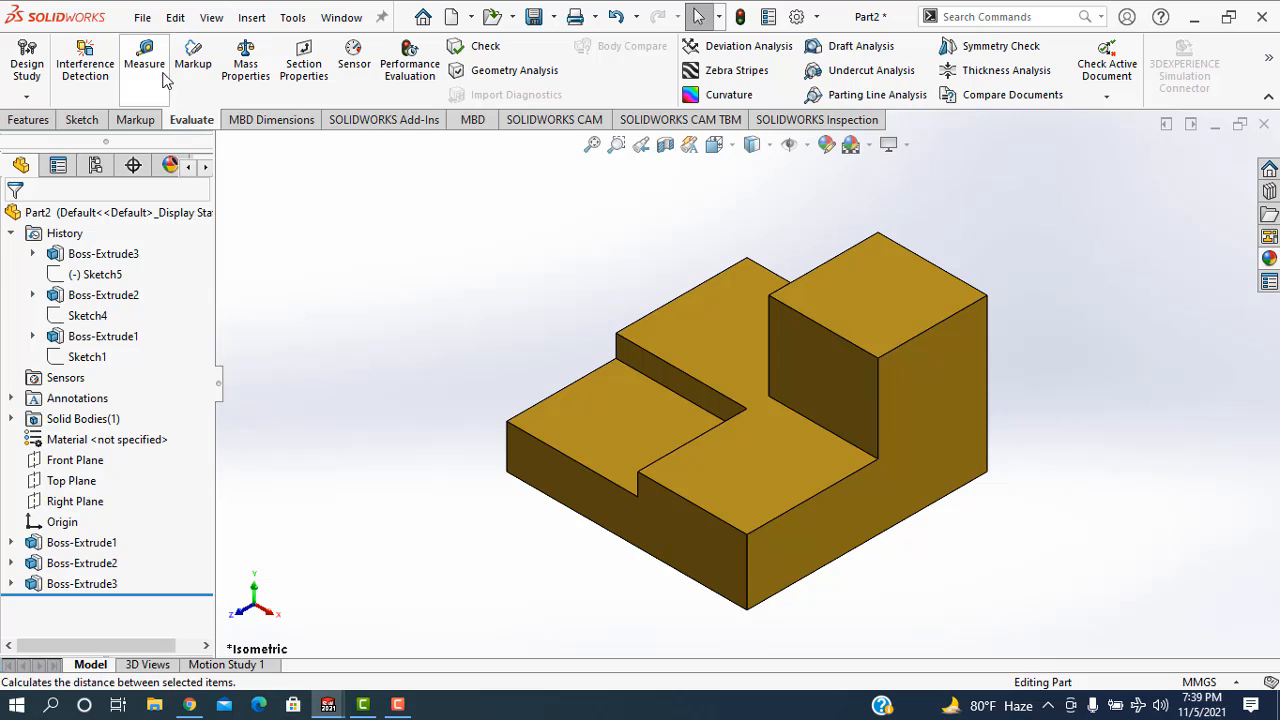
left_click(242, 68)
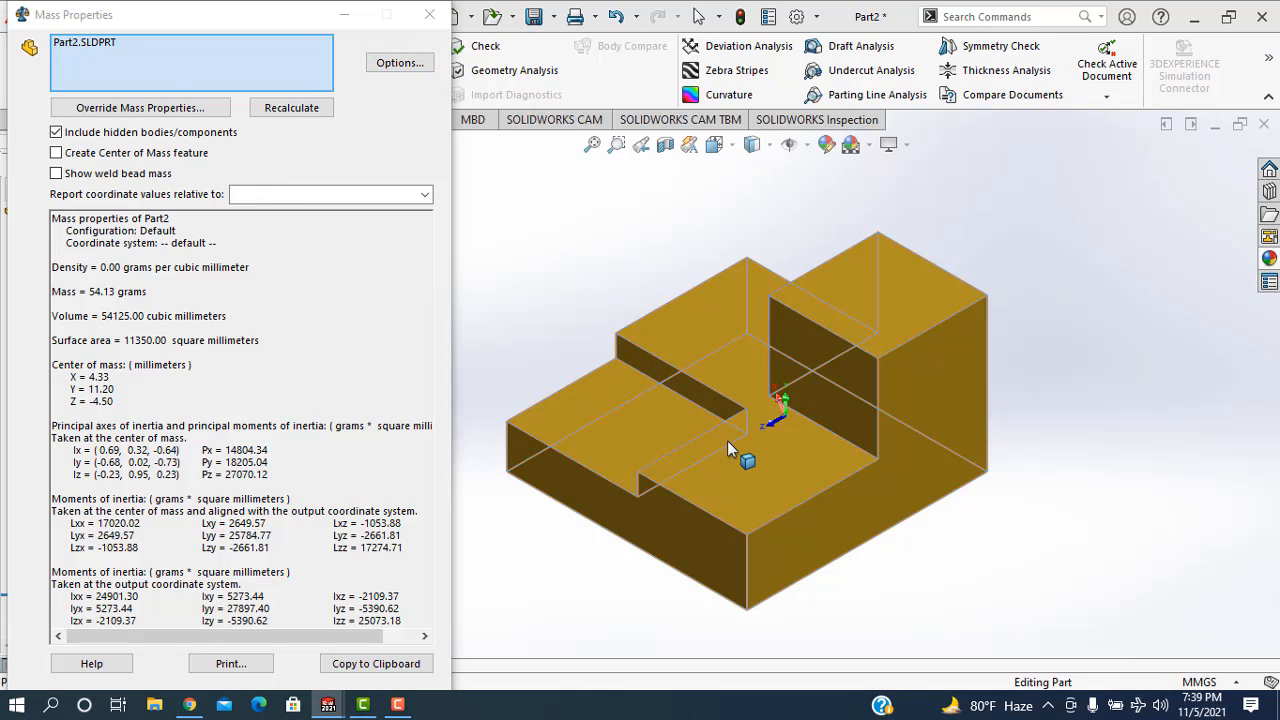
left_click(728, 442)
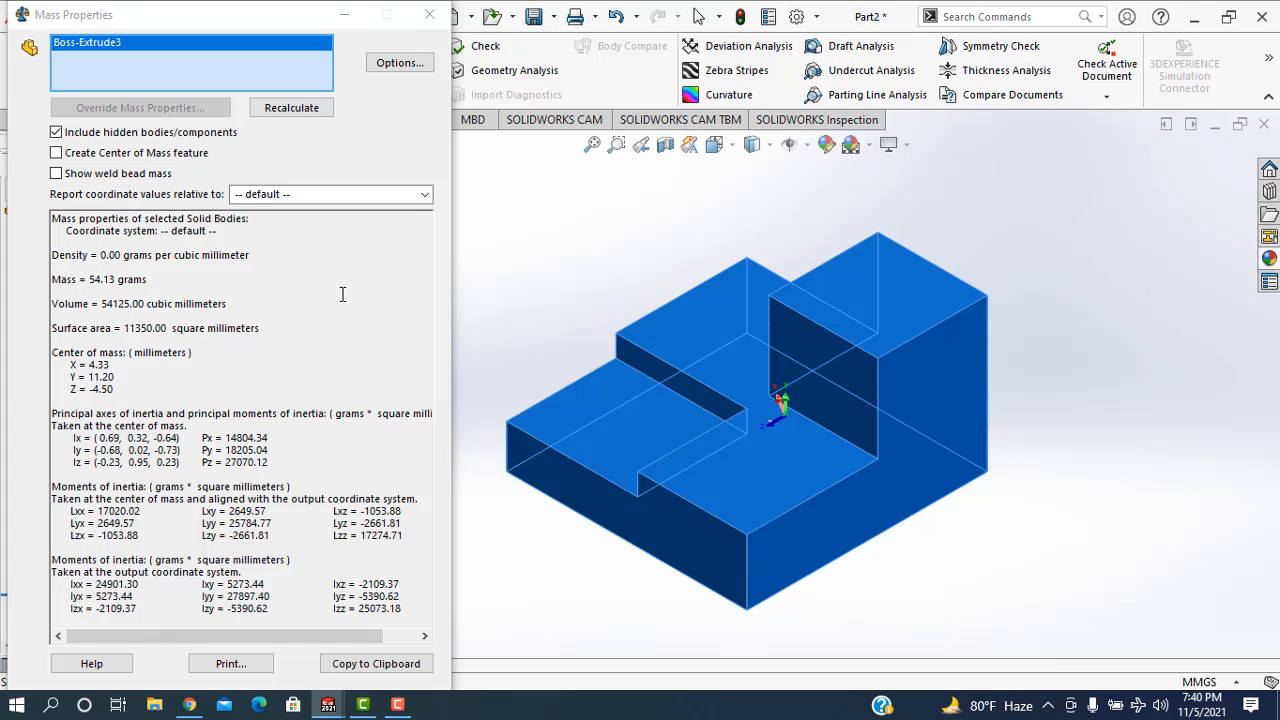
left_click(427, 19)
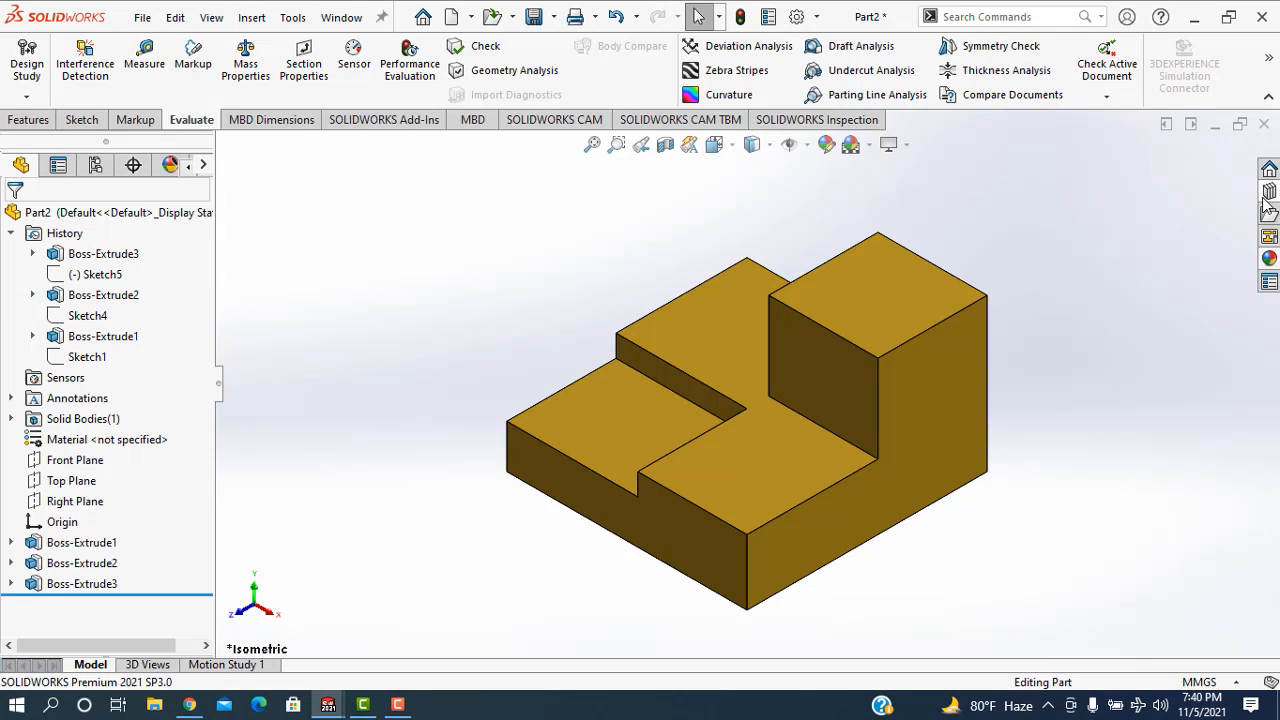
left_click(28, 119)
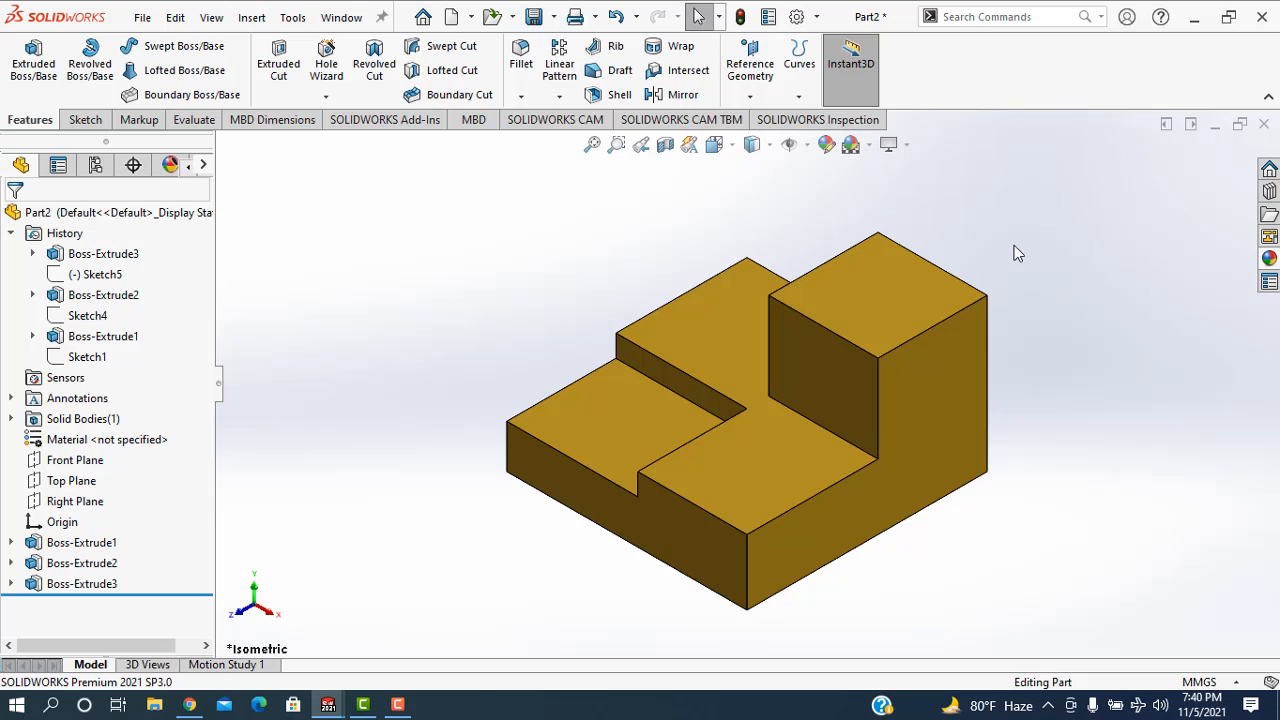